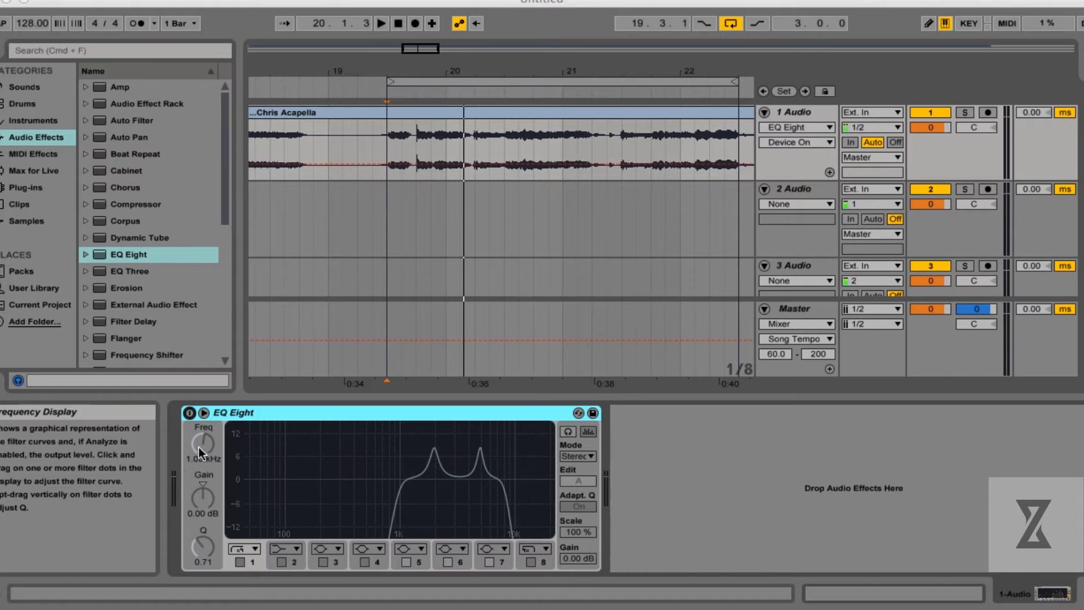
# - Rename the EQ Eight device on the 1 Audio track as "Phone Fx"
pyautogui.press('super+r')
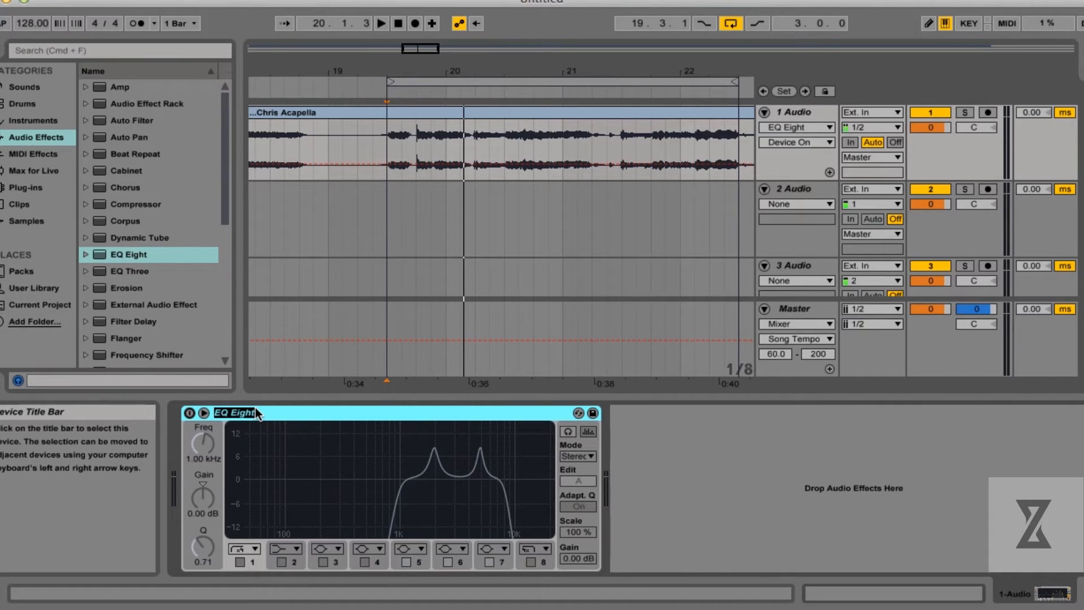
pyautogui.write('Phone Fx')
pyautogui.press('Return')
pyautogui.click(621, 490)
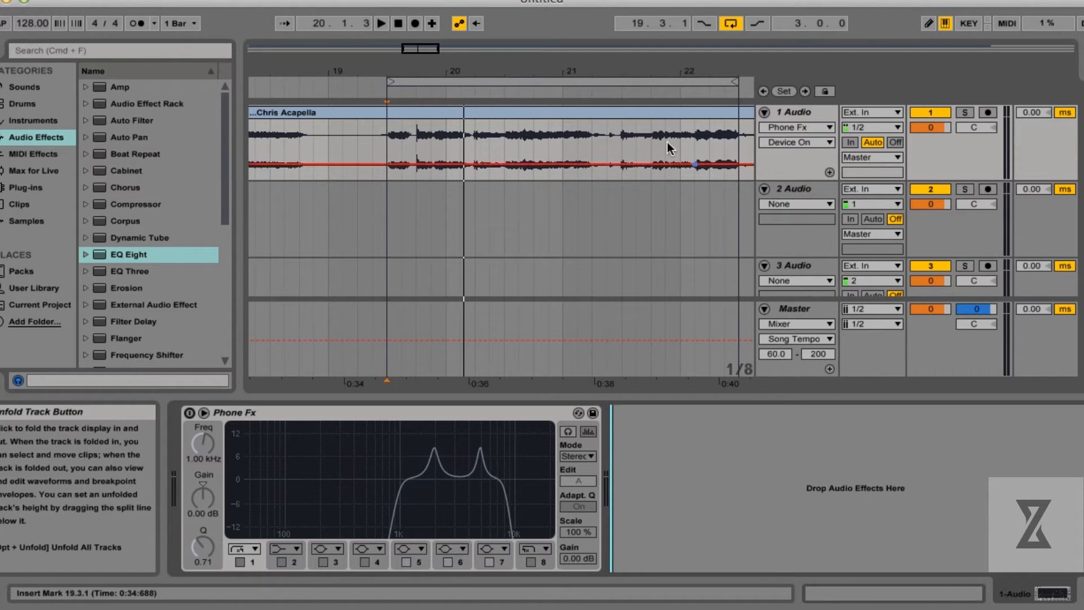
# - Play the looped acapella section with Phone Fx off and with it on to compare them, ending with the device off
pyautogui.click(626, 86)
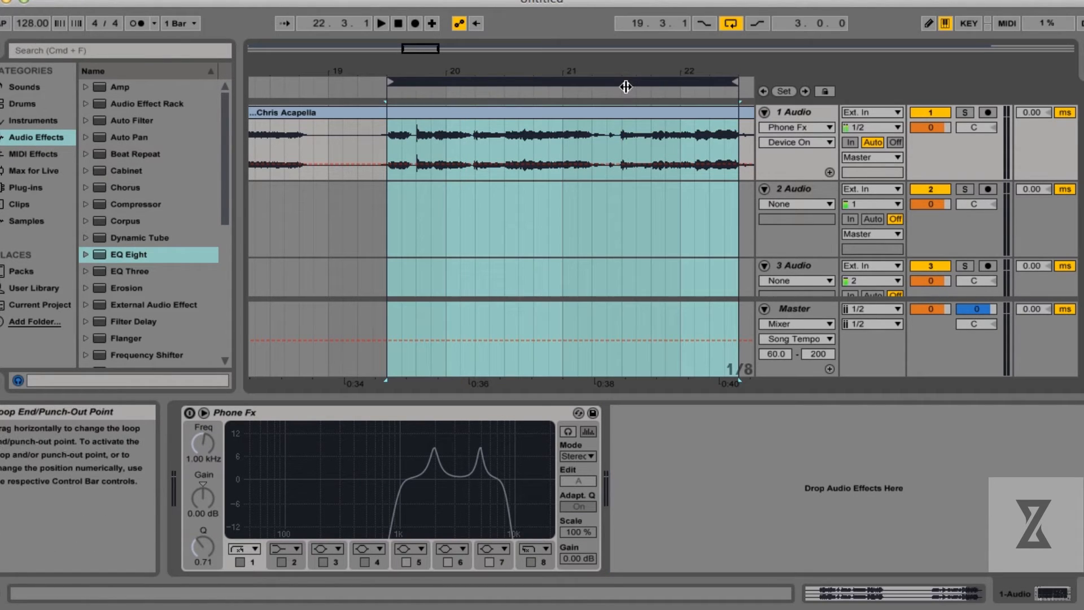
pyautogui.press('space')
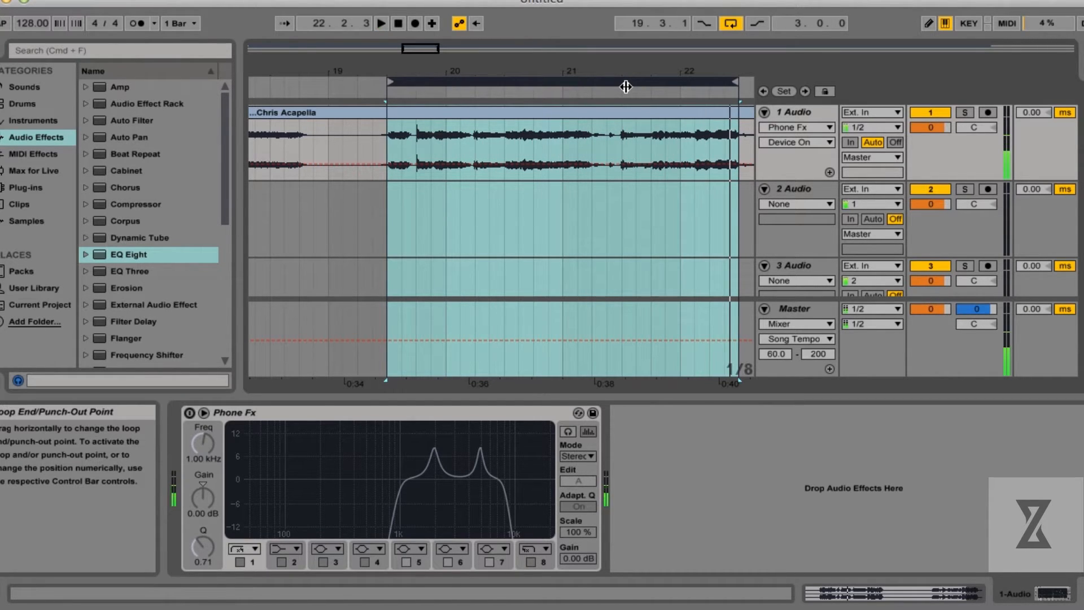
pyautogui.click(189, 413)
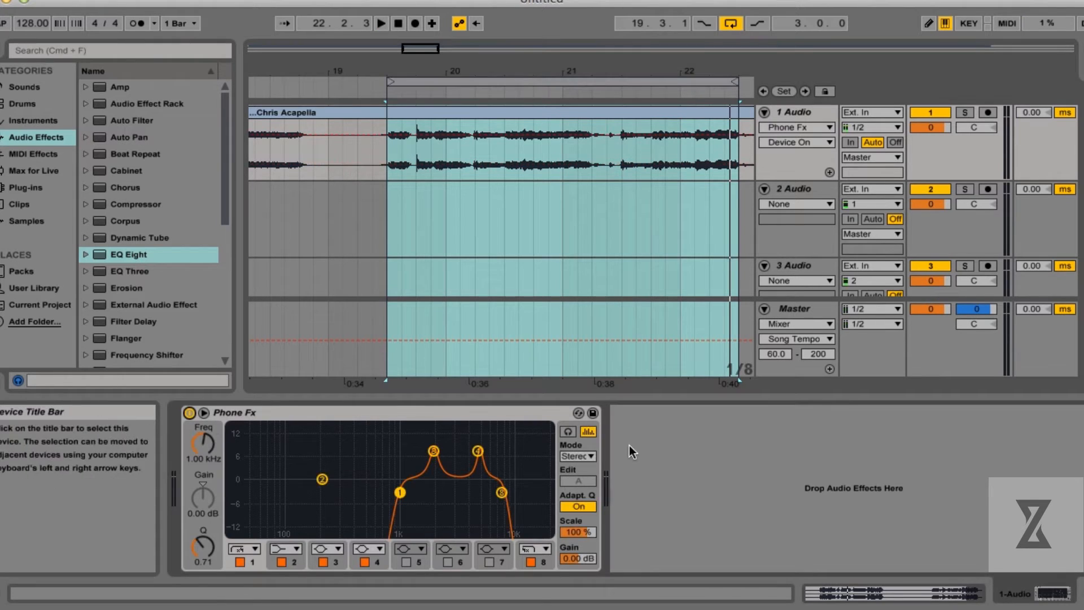
pyautogui.press('space')
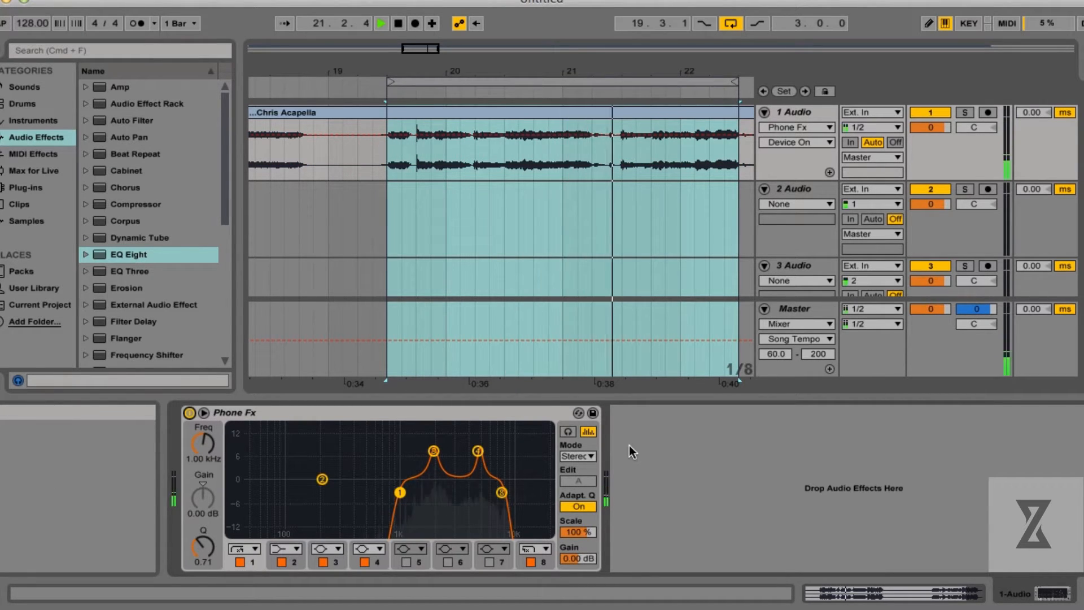
pyautogui.press('space')
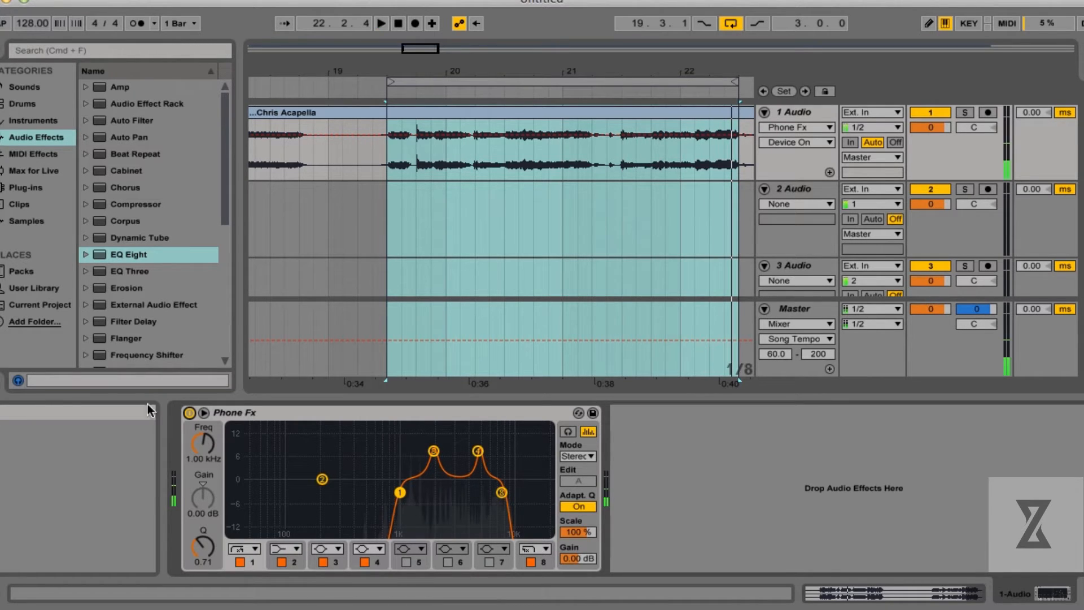
pyautogui.click(190, 413)
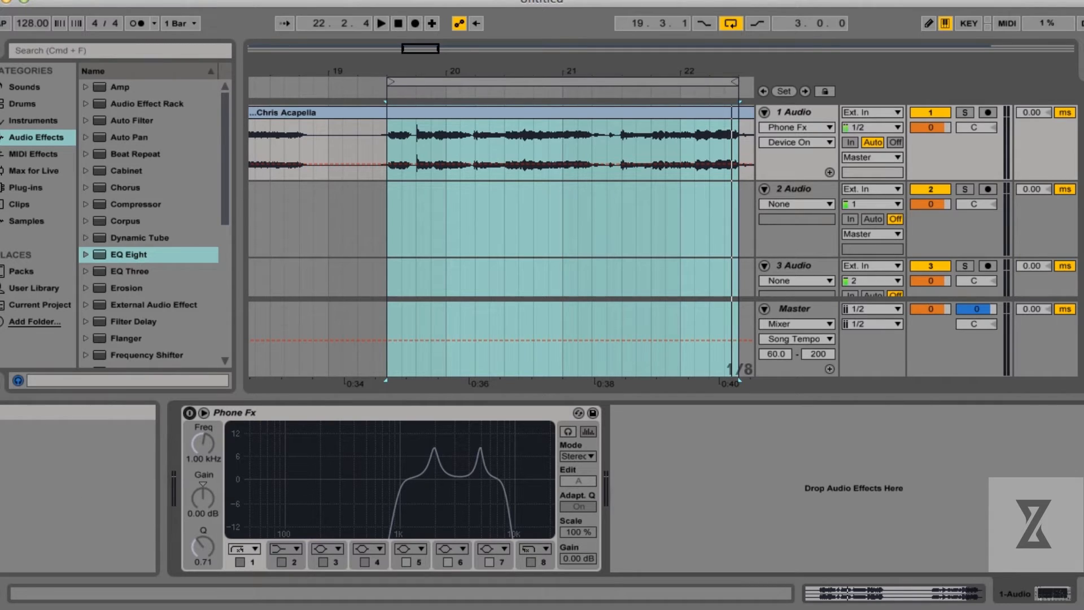
pyautogui.click(538, 79)
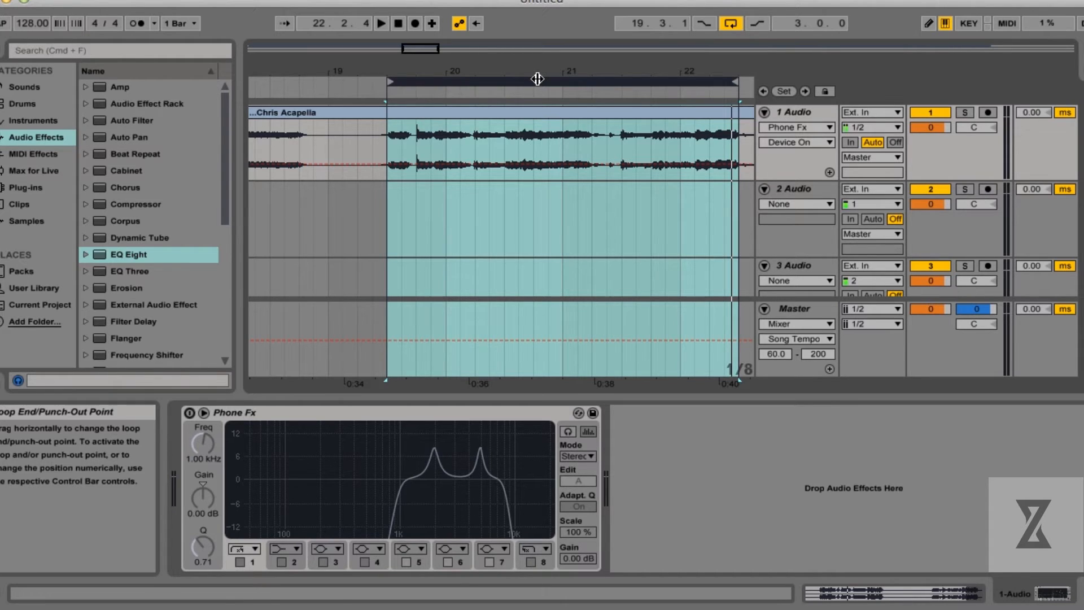
pyautogui.click(385, 171)
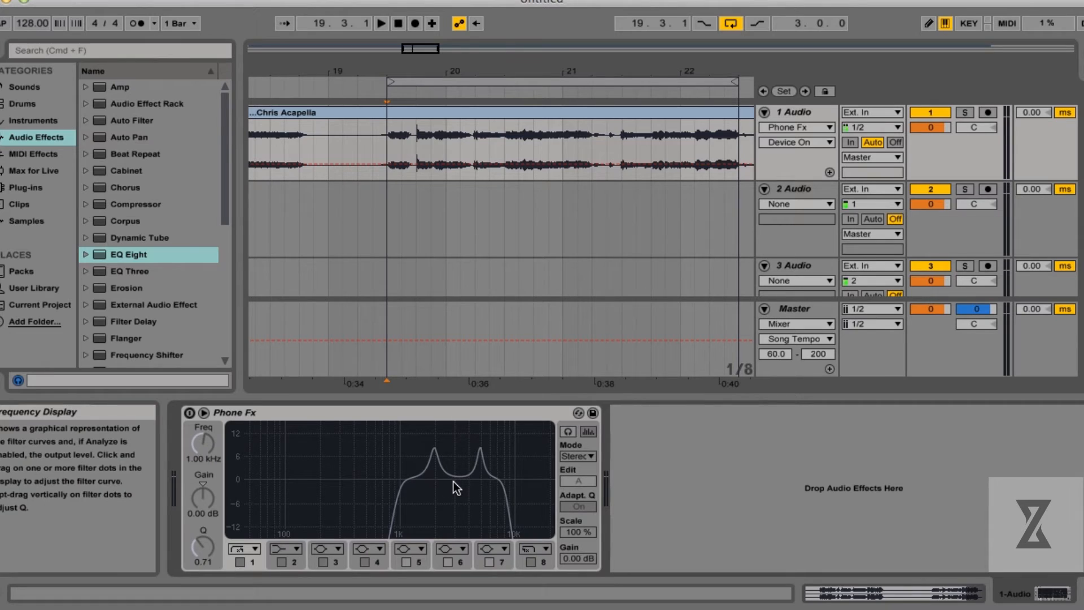
pyautogui.click(208, 415)
pyautogui.click(208, 414)
pyautogui.click(231, 419)
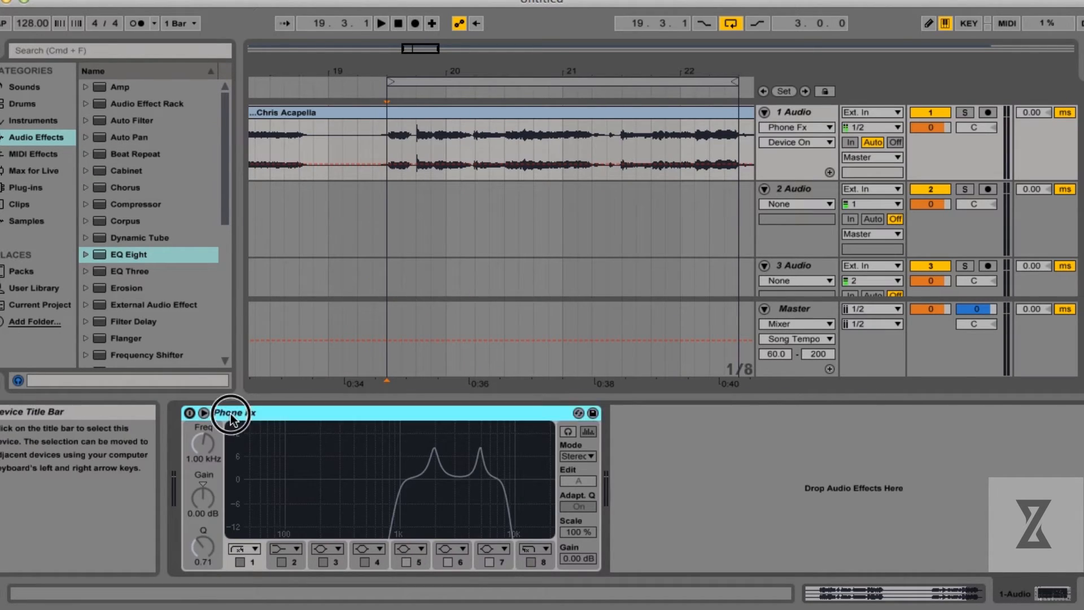
# - Collapse the Phone Fx device, select the looped section, and add a new EQ Eight after Phone Fx on the 1 Audio track
pyautogui.doubleClick(231, 418)
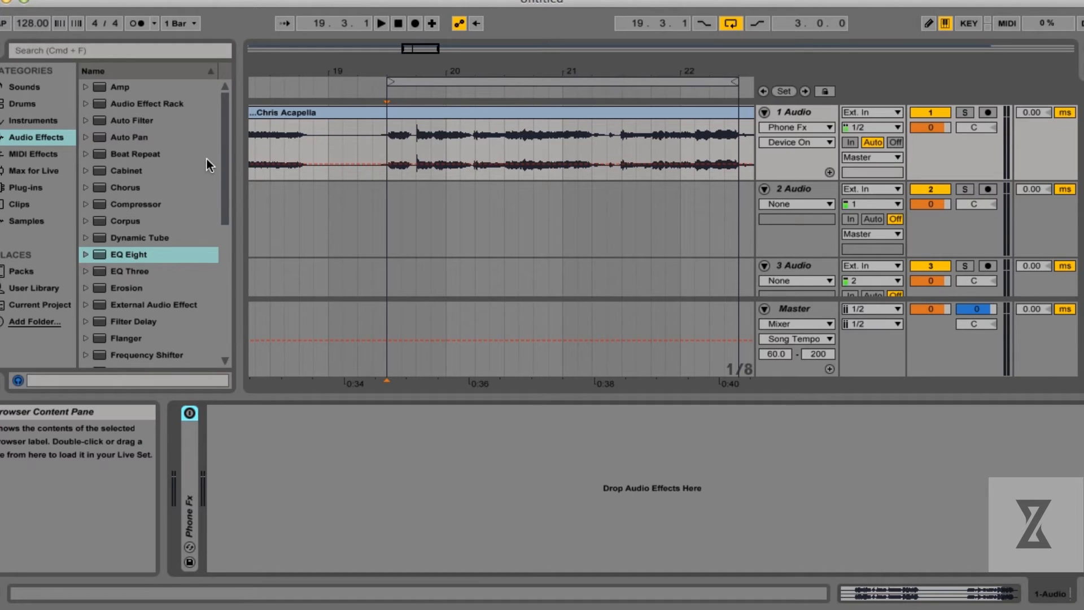
pyautogui.click(538, 79)
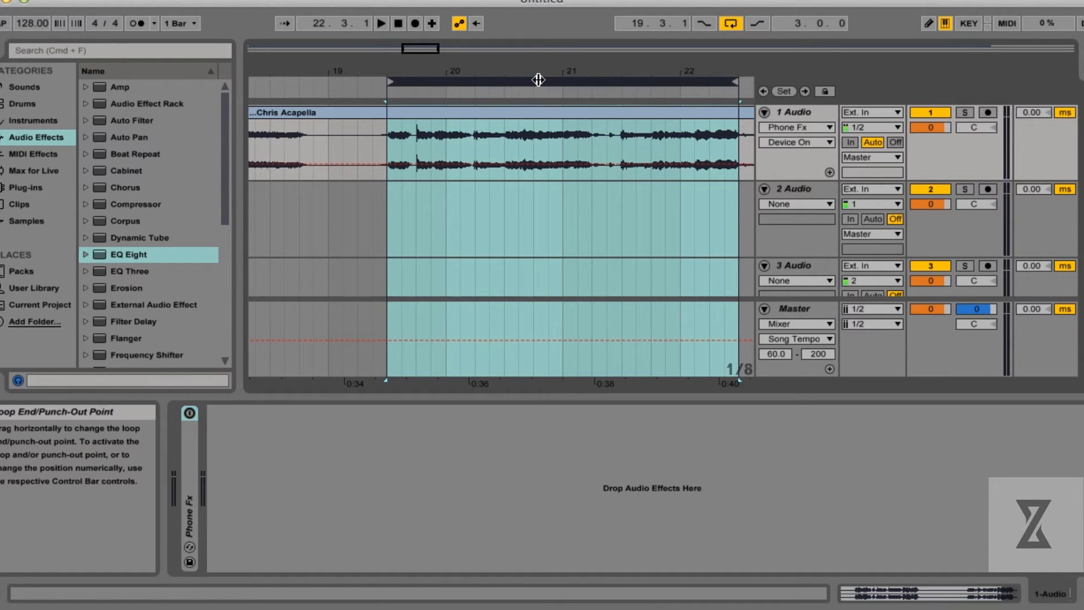
pyautogui.click(274, 445)
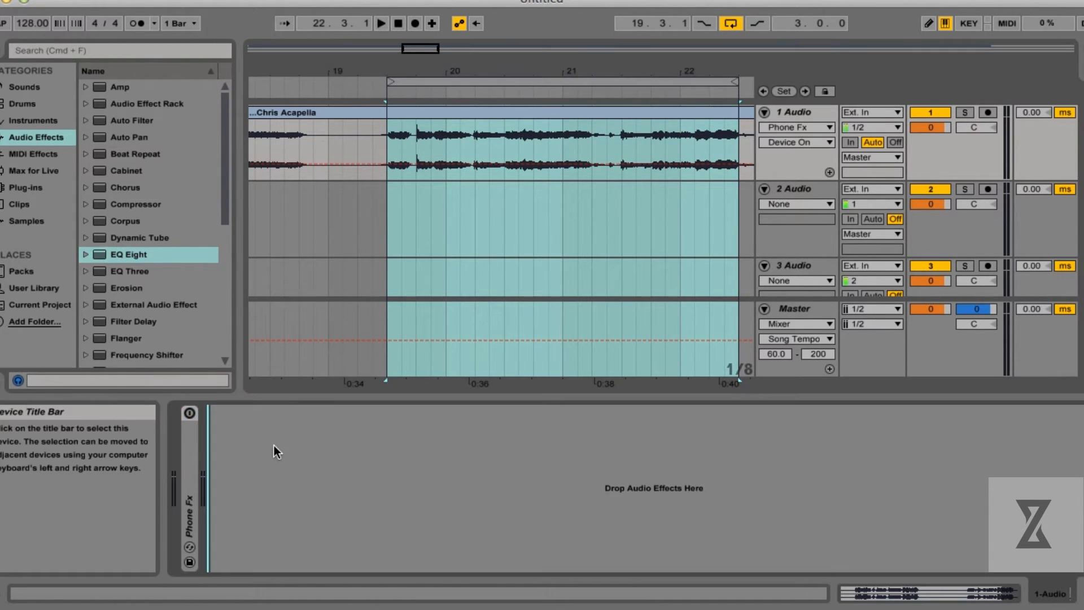
pyautogui.doubleClick(189, 452)
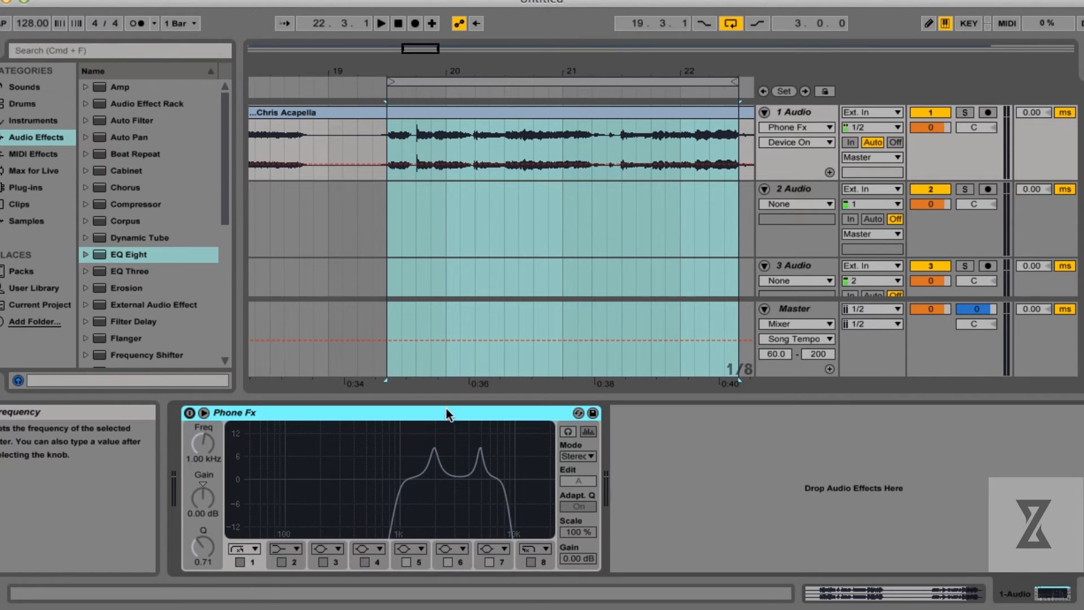
pyautogui.doubleClick(357, 415)
pyautogui.moveTo(137, 251); pyautogui.dragTo(337, 472)
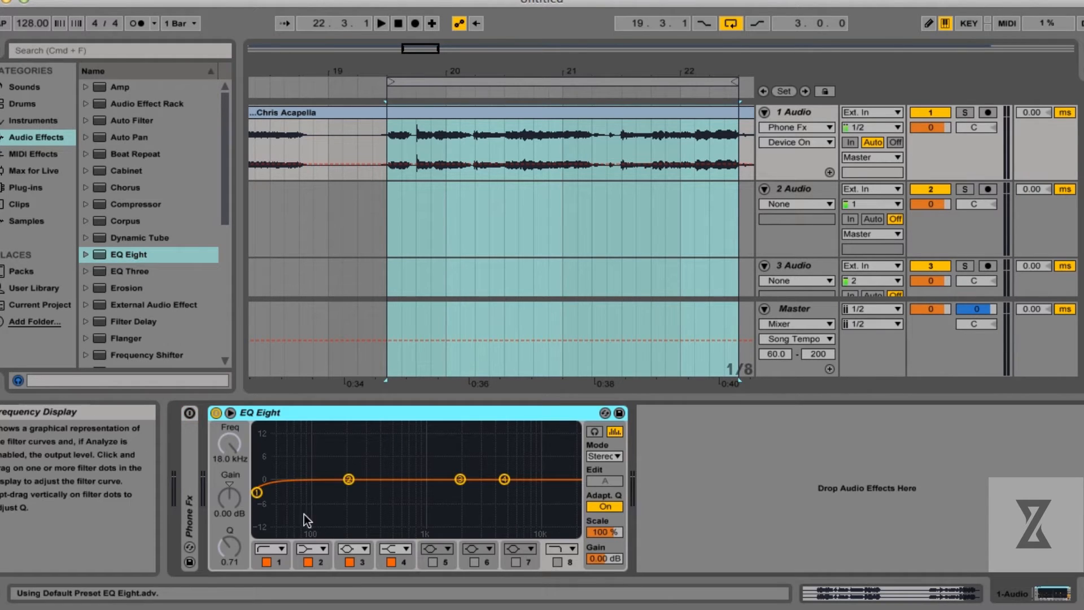
# - Set filter 1 of the new EQ Eight to the 48 dB low cut, and enable filter 8 as a 48 dB high cut
pyautogui.click(281, 548)
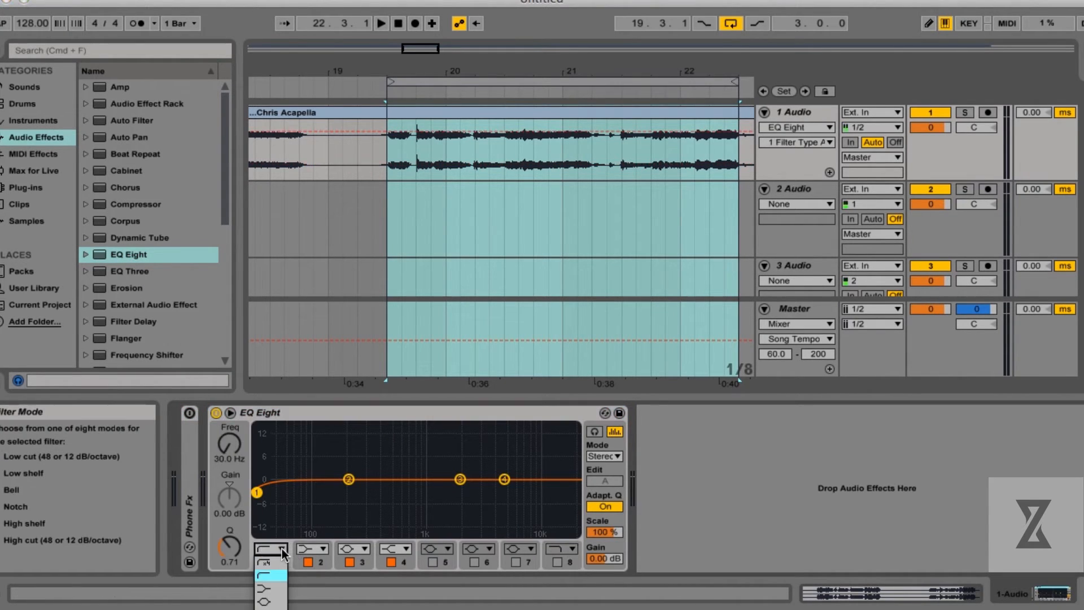
pyautogui.click(277, 563)
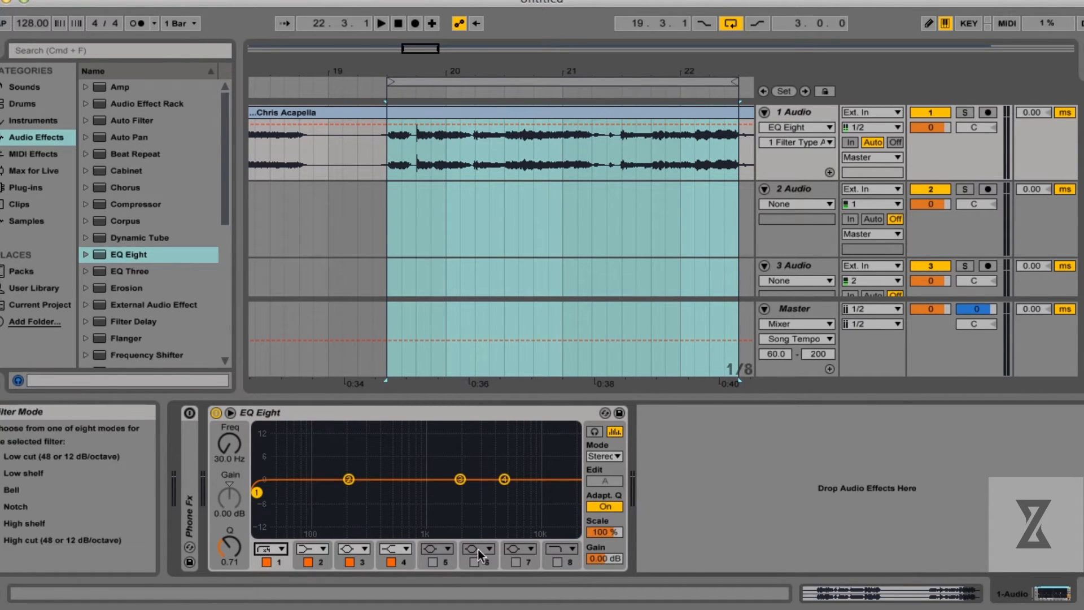
pyautogui.click(556, 561)
pyautogui.click(560, 548)
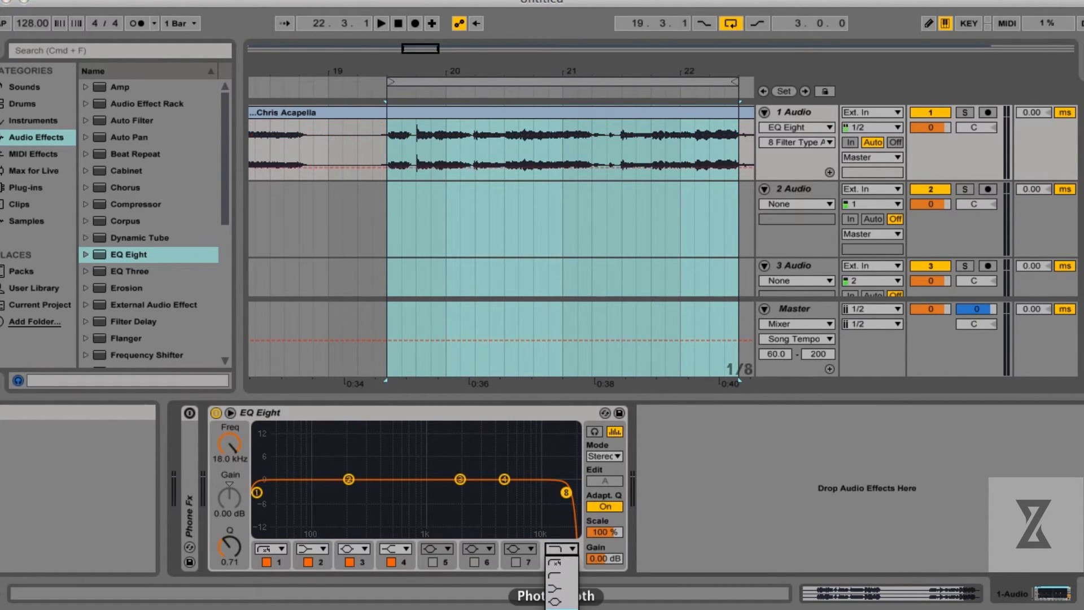
pyautogui.click(555, 563)
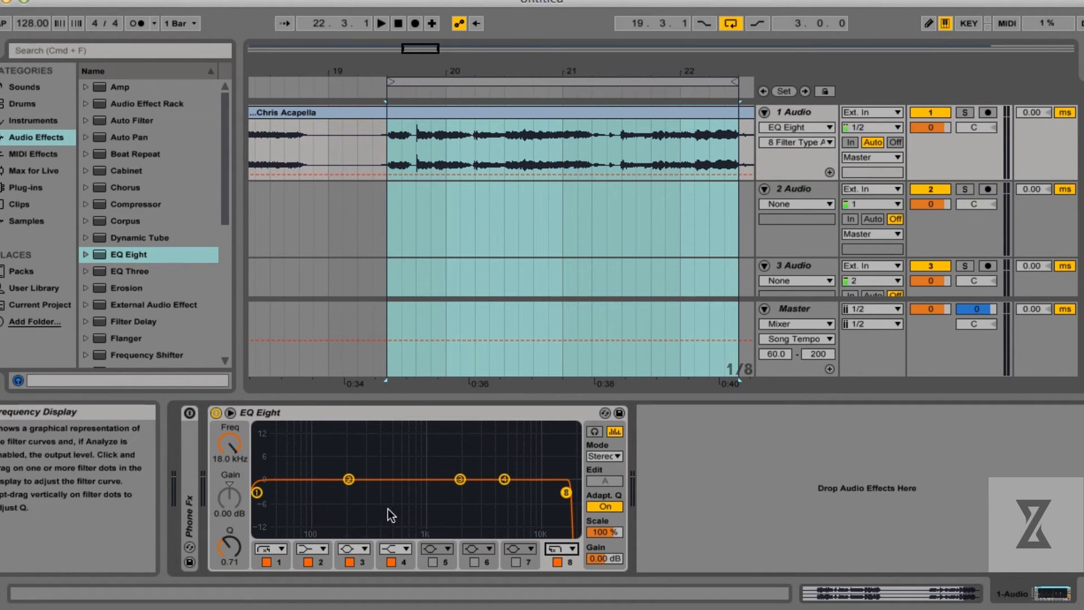
# - Set the low cut frequency of filter 1 to about 1.24 kHz and the high cut frequency of filter 8 to about 8.57 kHz
pyautogui.click(276, 561)
pyautogui.moveTo(226, 448); pyautogui.dragTo(226, 406)
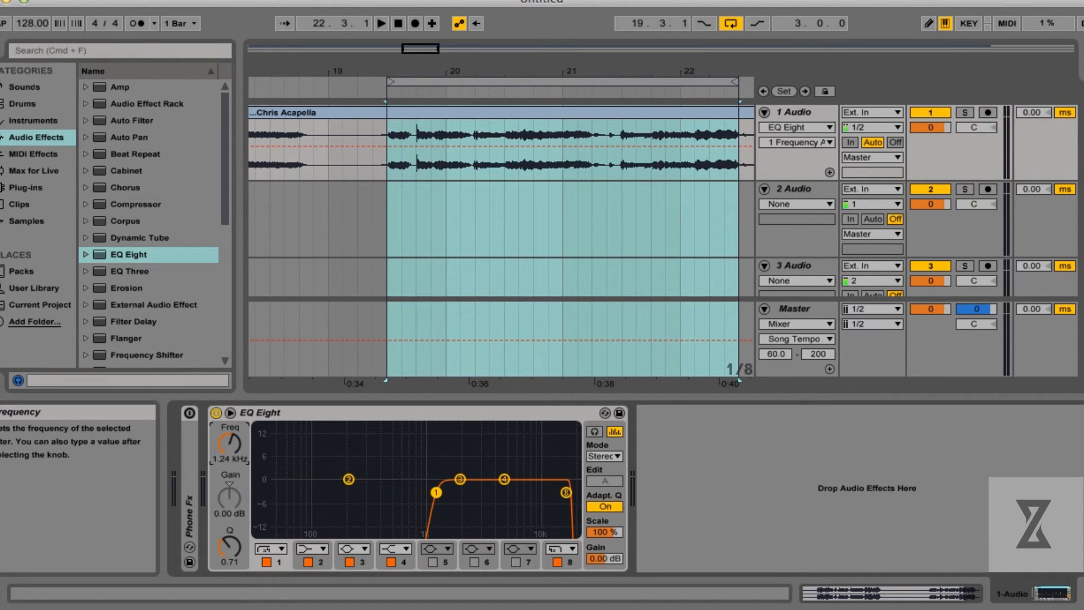
pyautogui.click(569, 561)
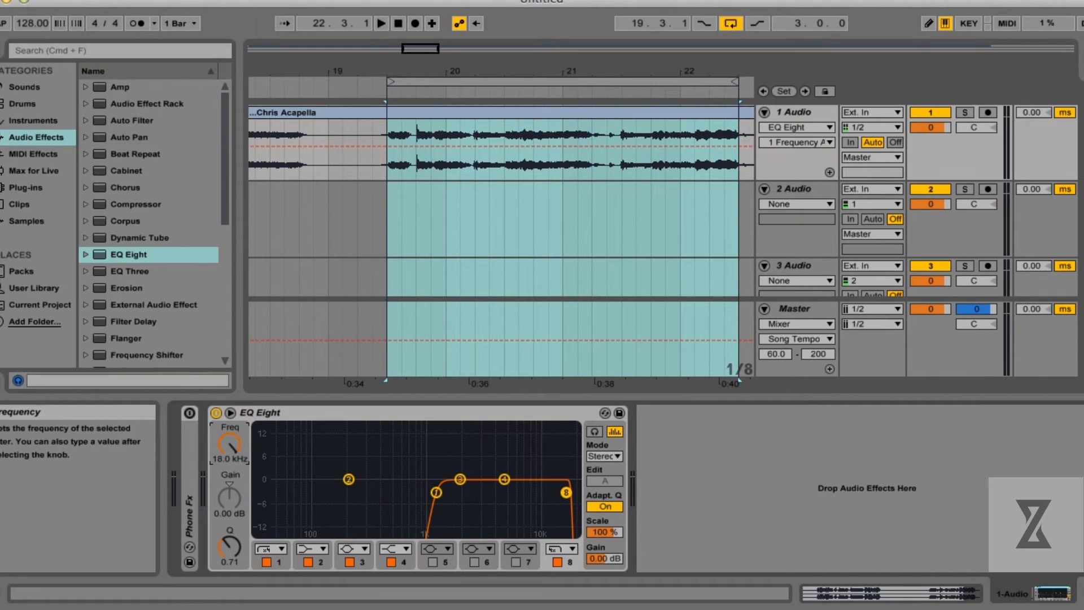
pyautogui.moveTo(229, 445); pyautogui.dragTo(229, 454)
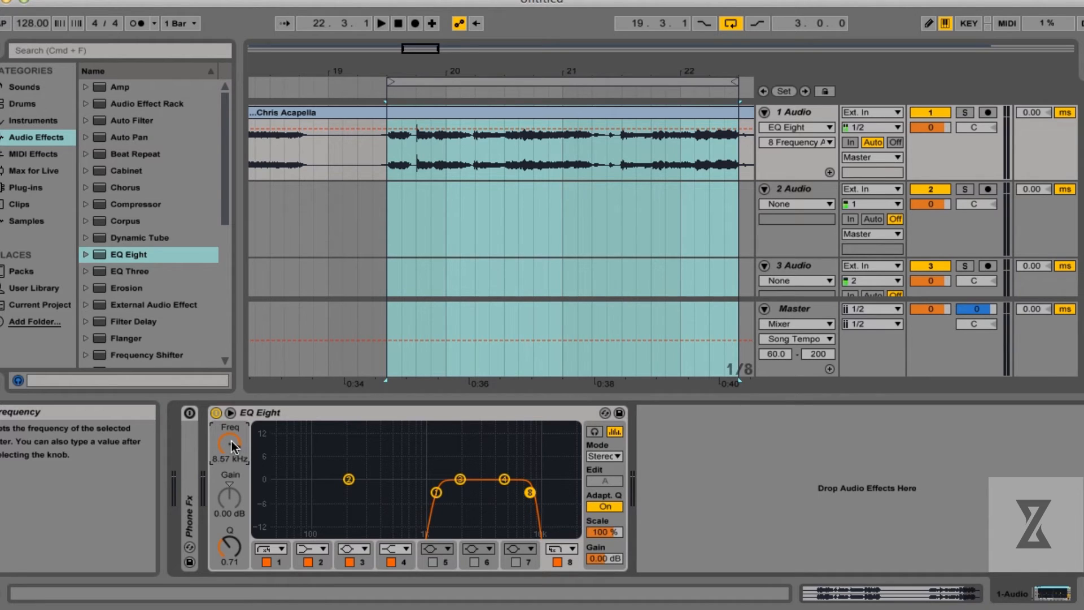
# - Change the filter type of band 4 at 5.00 kHz to Bell
pyautogui.click(460, 479)
pyautogui.click(504, 479)
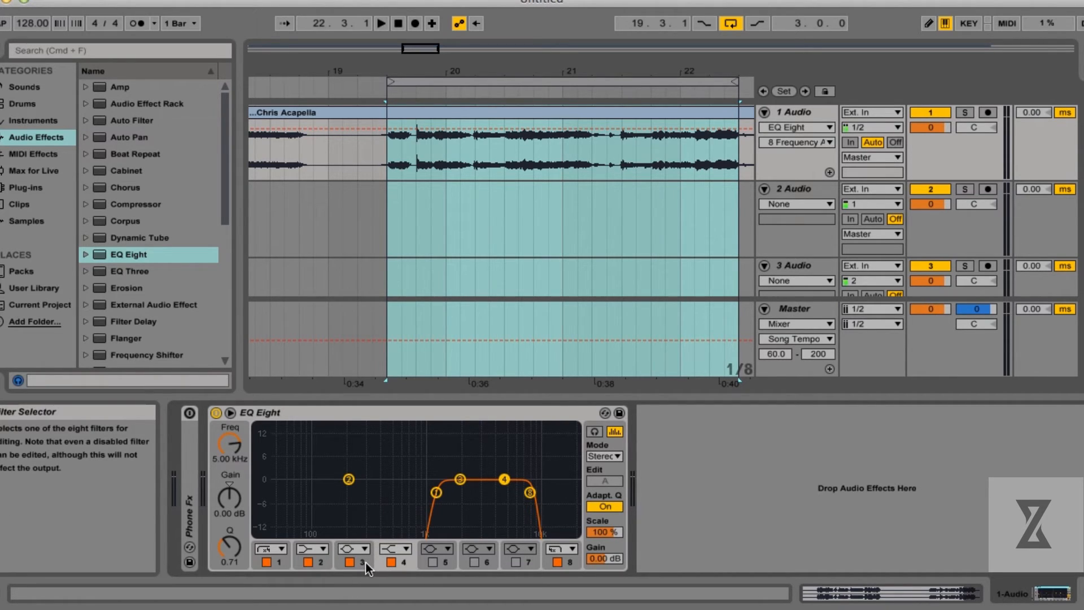
pyautogui.click(391, 547)
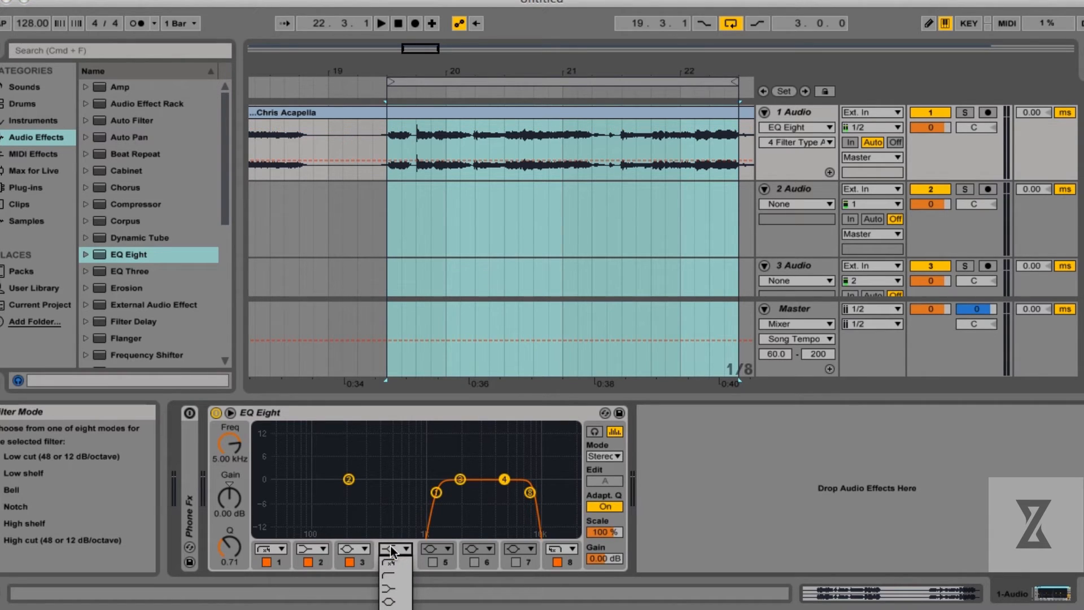
pyautogui.click(399, 602)
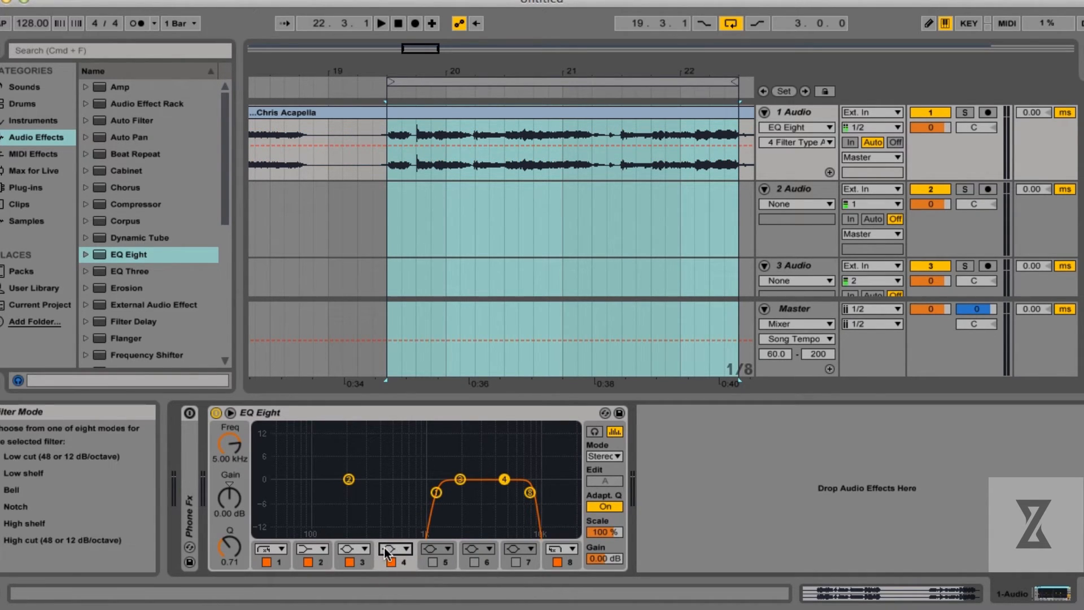
# - Set the gain of filters 3 and 4 to 8.00 dB each
pyautogui.click(461, 481)
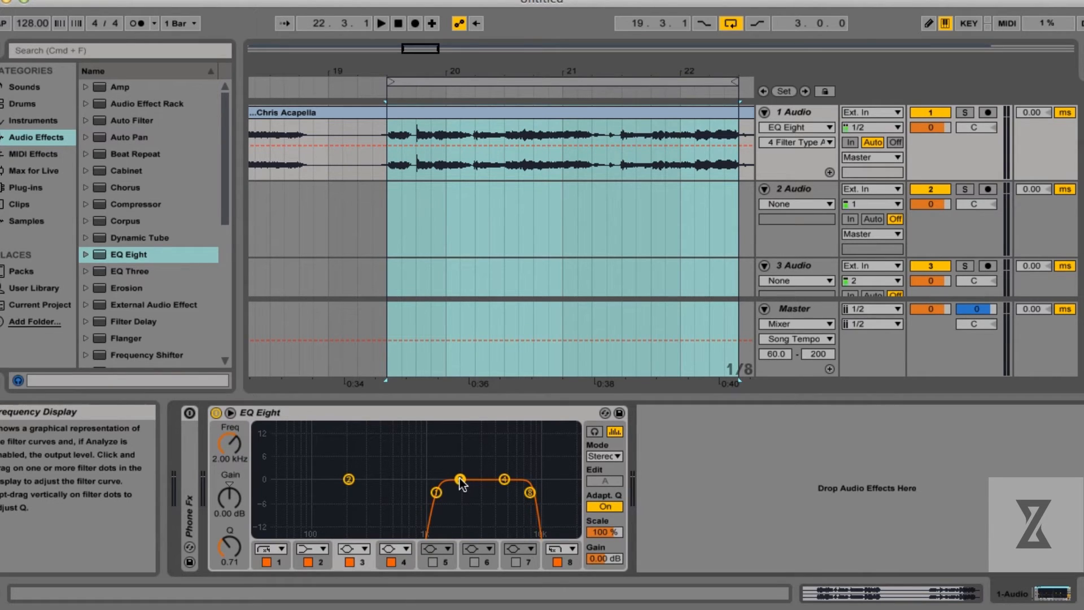
pyautogui.click(232, 500)
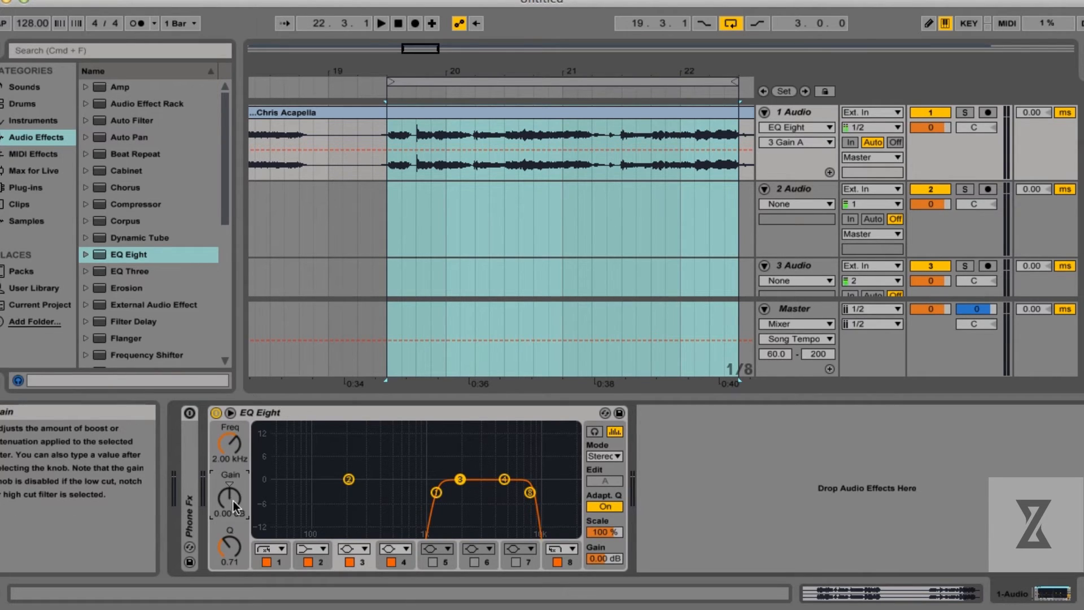
pyautogui.click(230, 495)
pyautogui.press('Return')
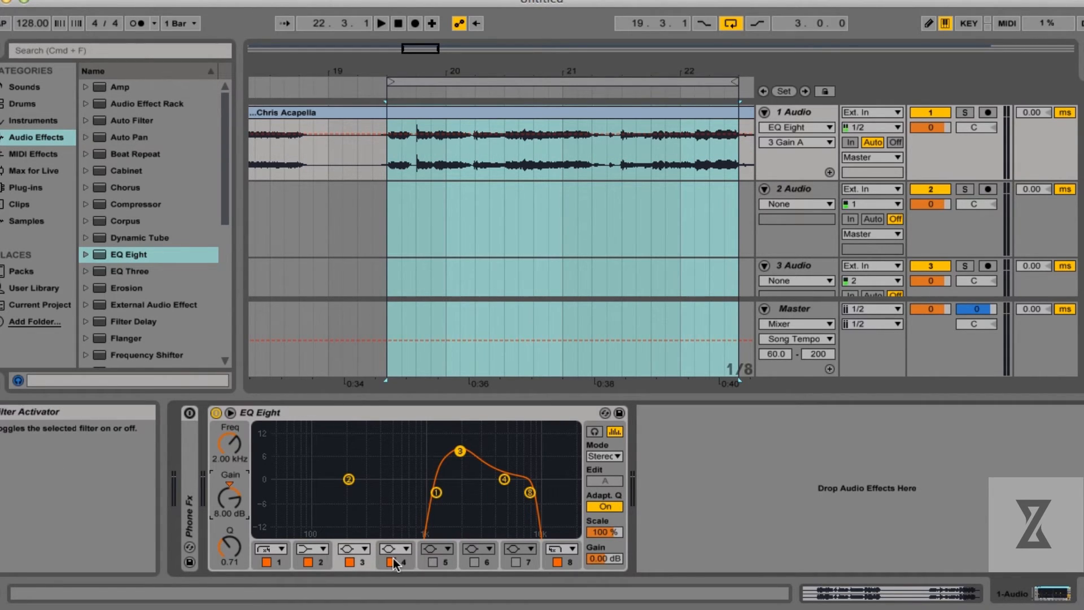
pyautogui.click(395, 560)
pyautogui.click(235, 505)
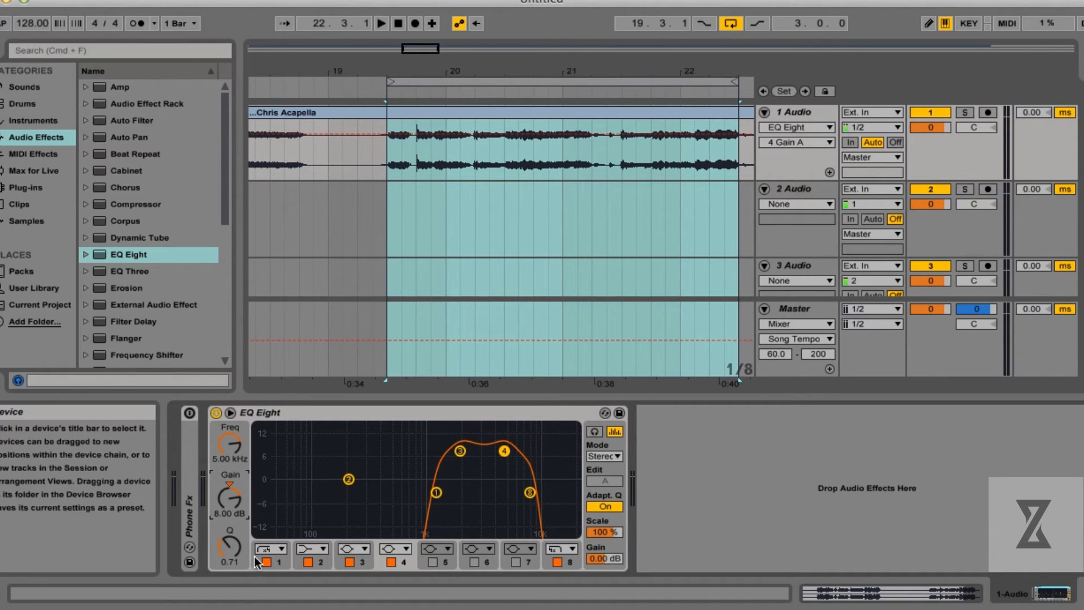
# - Raise the Q of filter 3 to make a narrow peak, and set the Q of filter 4 to about 5.68
pyautogui.click(460, 449)
pyautogui.moveTo(223, 550); pyautogui.dragTo(222, 505)
pyautogui.click(405, 562)
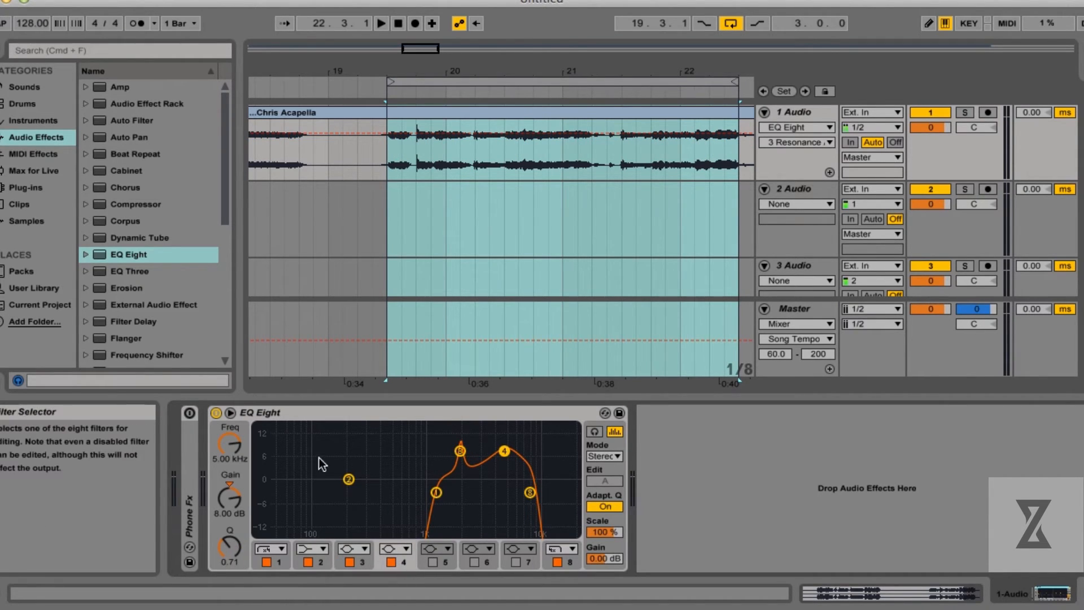
pyautogui.moveTo(230, 542); pyautogui.dragTo(230, 521)
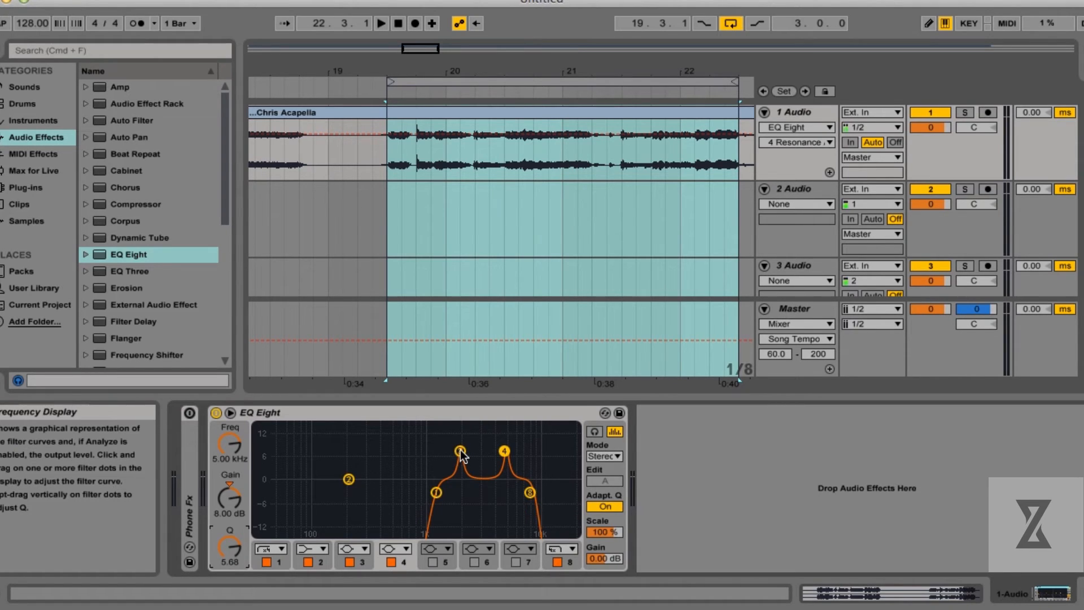
# - Play the looped acapella section through the new EQ Eight, stop playback, and select filter 1 to review its settings
pyautogui.press('space')
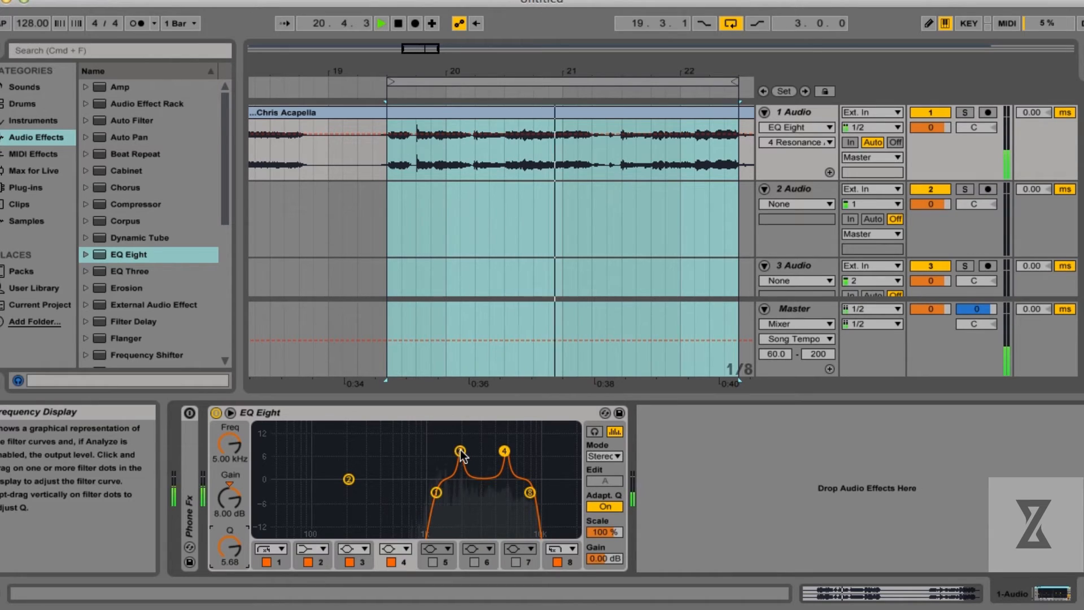
pyautogui.press('space')
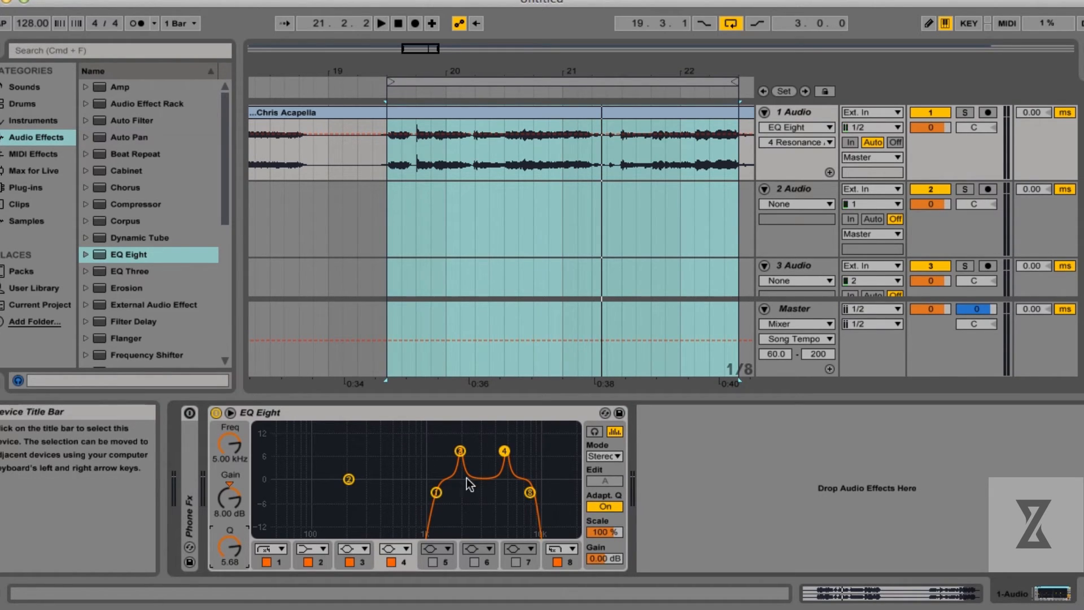
pyautogui.click(438, 491)
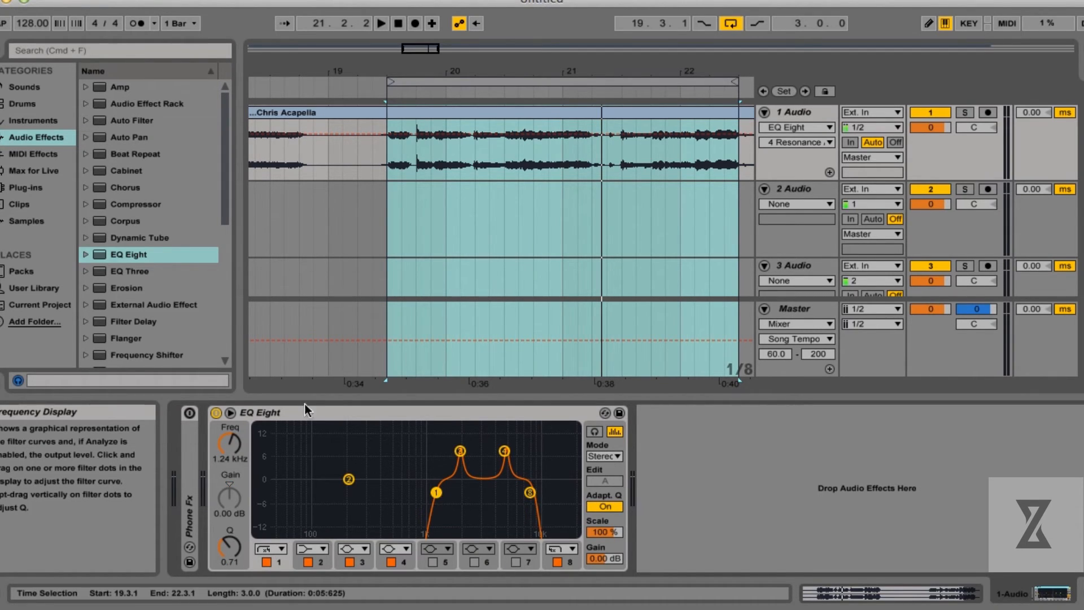
# - Show the frequency automation of EQ Eight filter 1 and draw a rising ramp from 19.3.1 to 22.3.1, then play it
pyautogui.rightClick(235, 445)
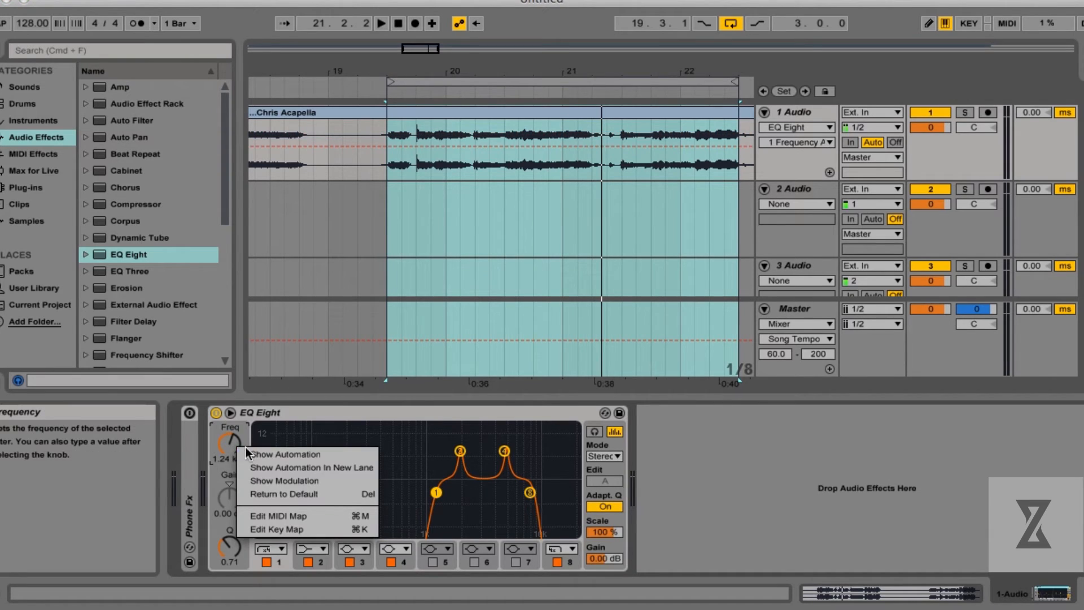
pyautogui.click(286, 458)
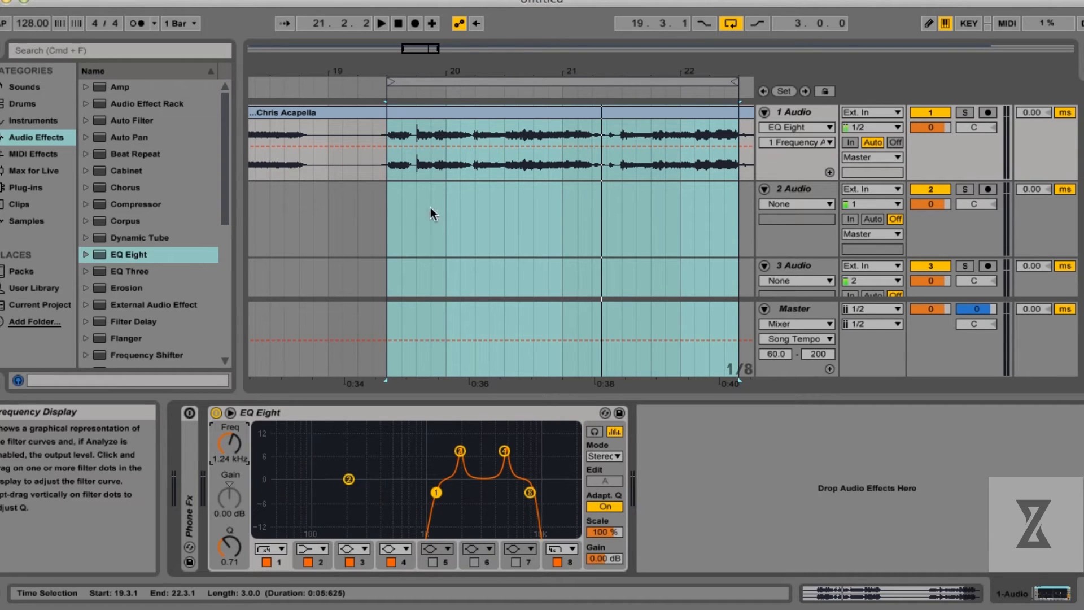
pyautogui.click(392, 166)
pyautogui.moveTo(392, 165); pyautogui.dragTo(700, 122)
pyautogui.click(387, 122)
pyautogui.click(387, 126)
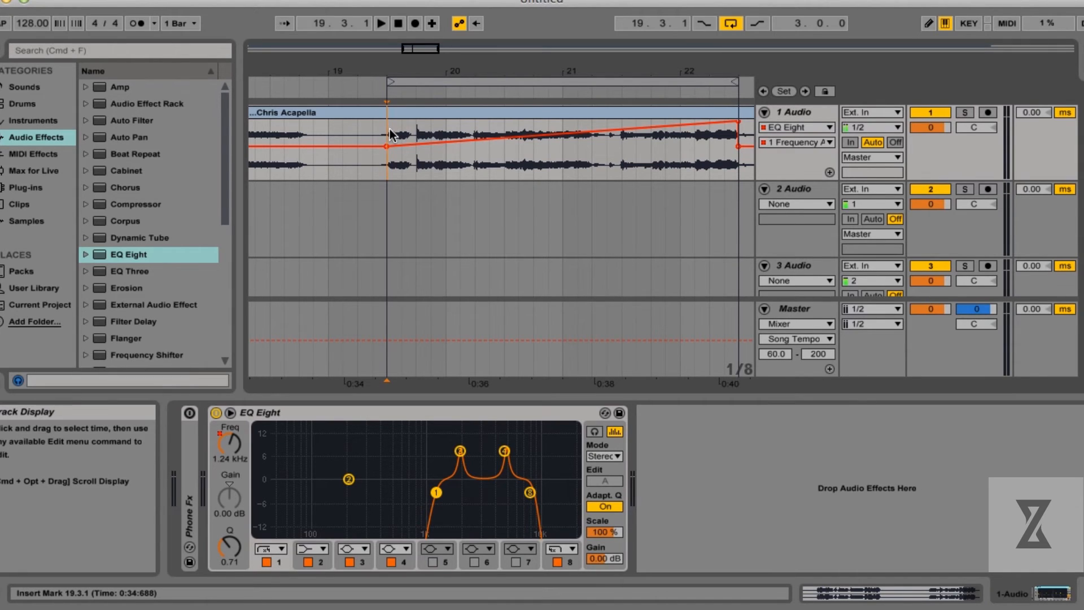
pyautogui.press('space')
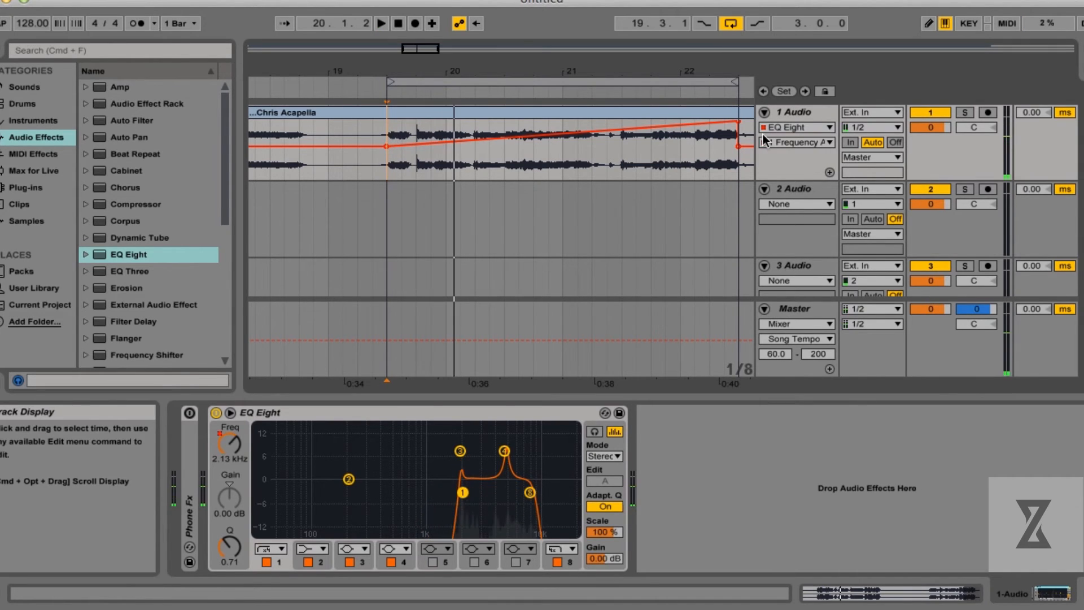
# - Lower the end point of filter 1's frequency ramp to the minimum and play the section from 19.3.1
pyautogui.moveTo(738, 122); pyautogui.dragTo(737, 179)
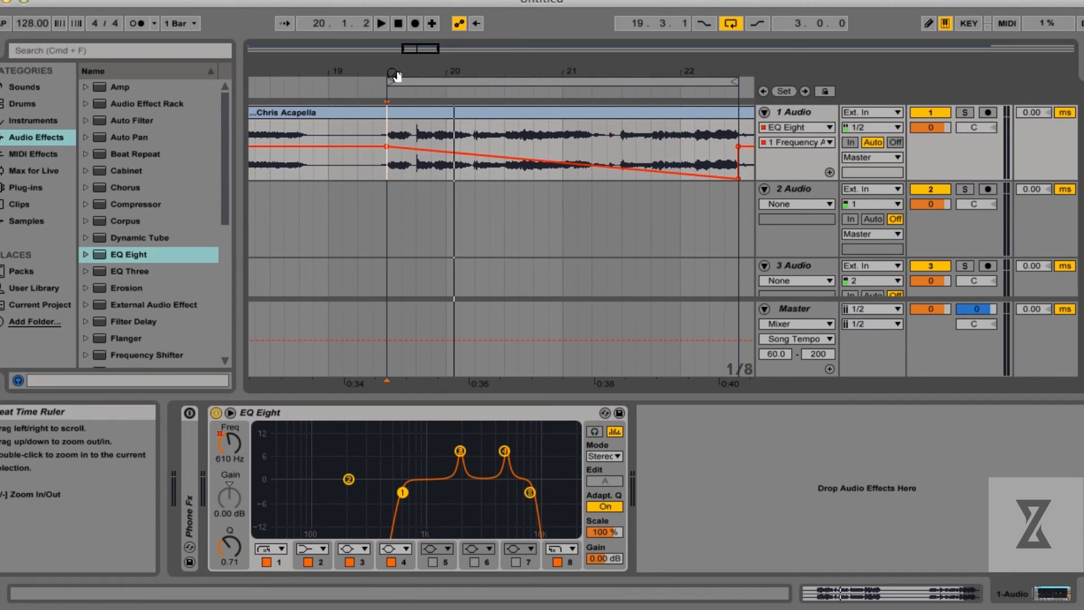
pyautogui.click(396, 127)
pyautogui.press('space')
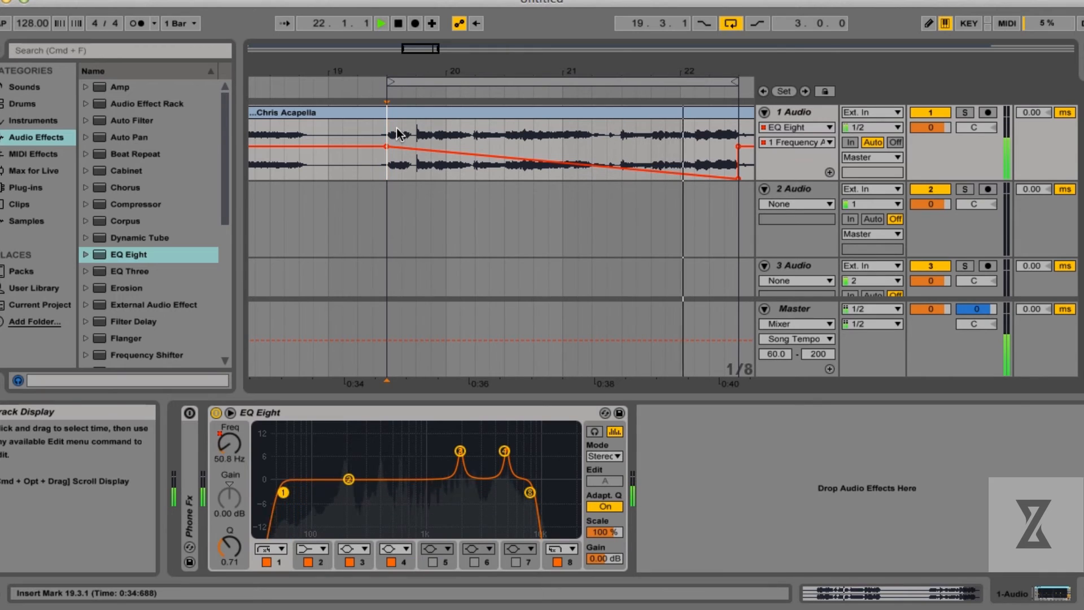
pyautogui.press('space')
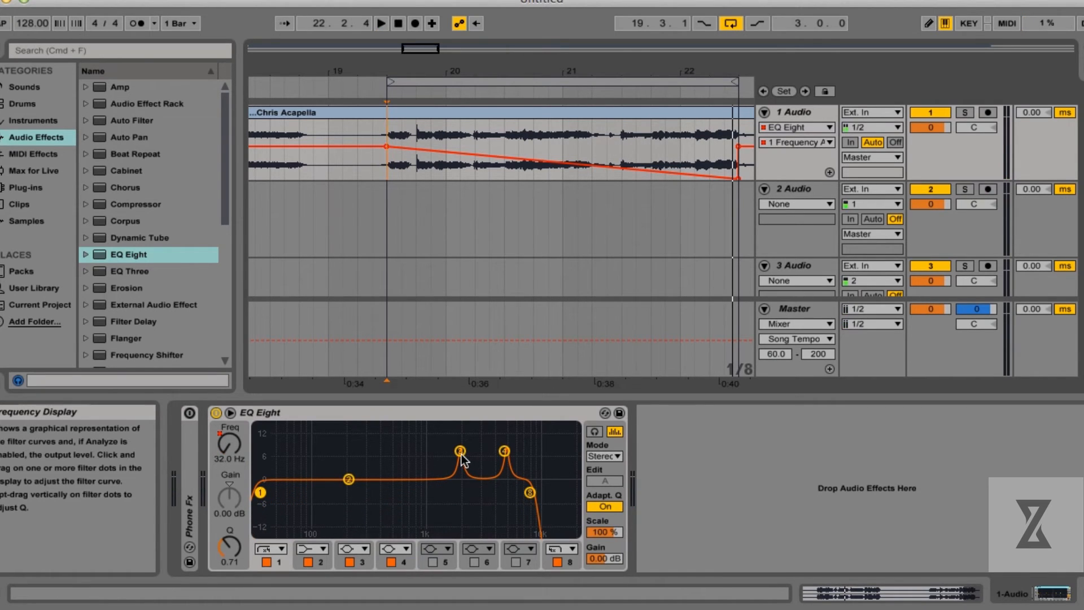
# - Show filter 3's gain automation, ramp it from 8.00 dB down to about 0 dB between 19.3.1 and 22.3.1, and play the section
pyautogui.click(461, 454)
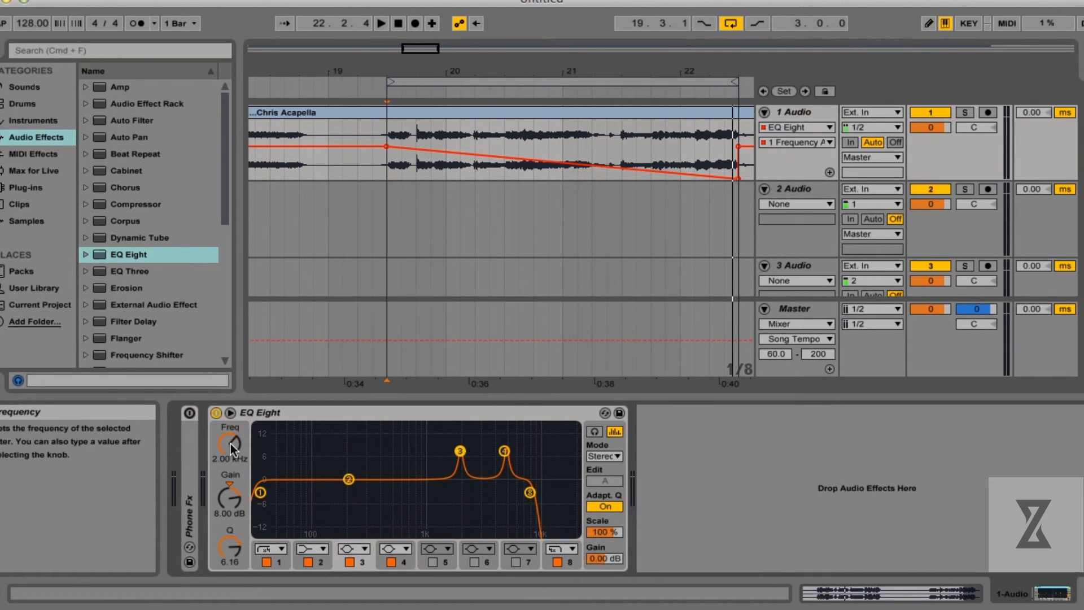
pyautogui.rightClick(233, 511)
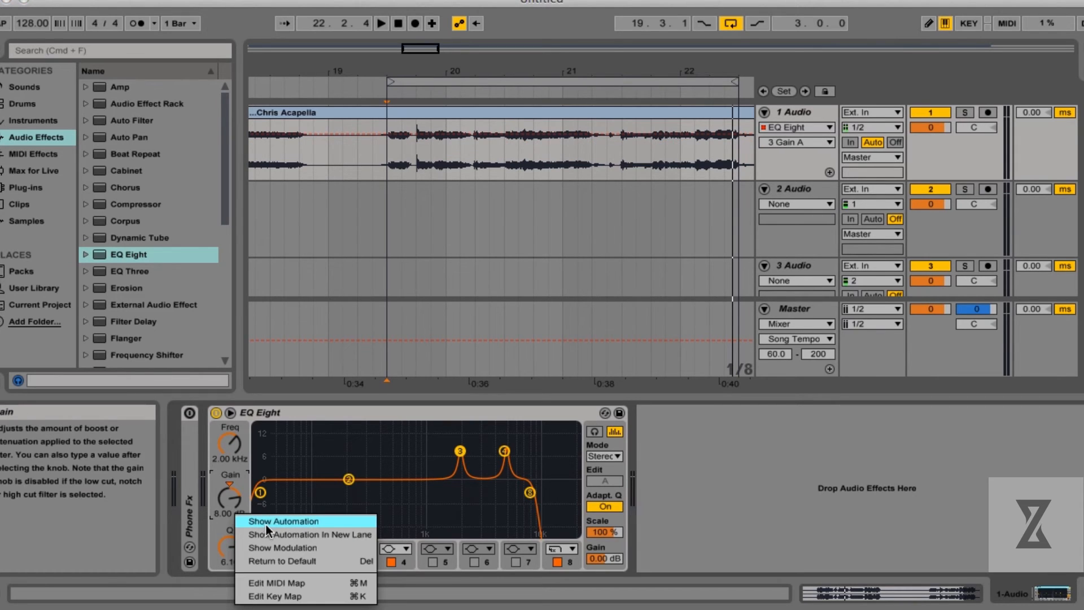
pyautogui.click(278, 522)
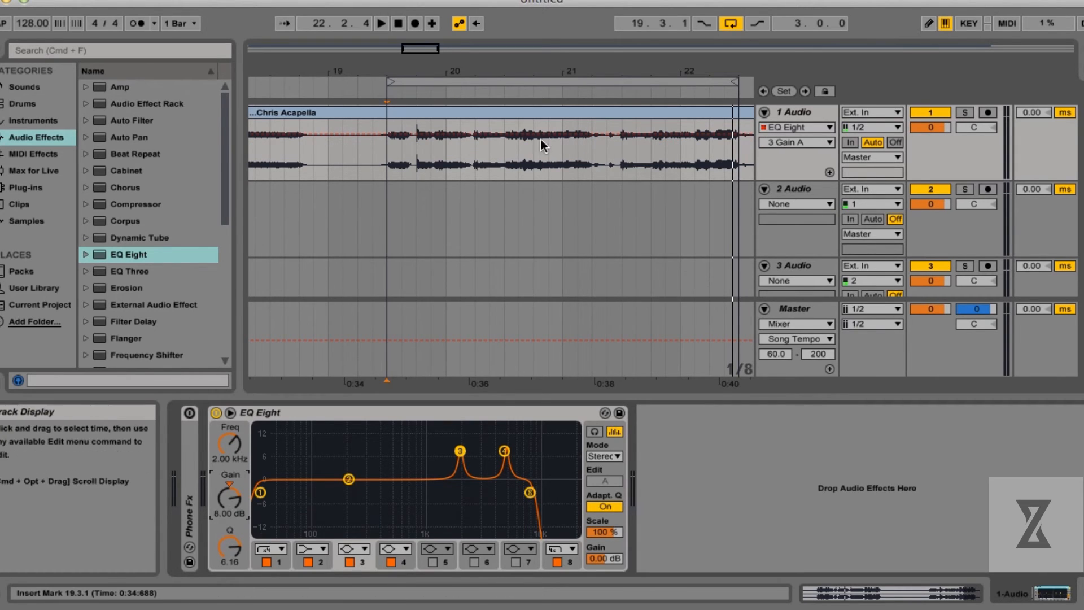
pyautogui.moveTo(387, 163); pyautogui.dragTo(736, 158)
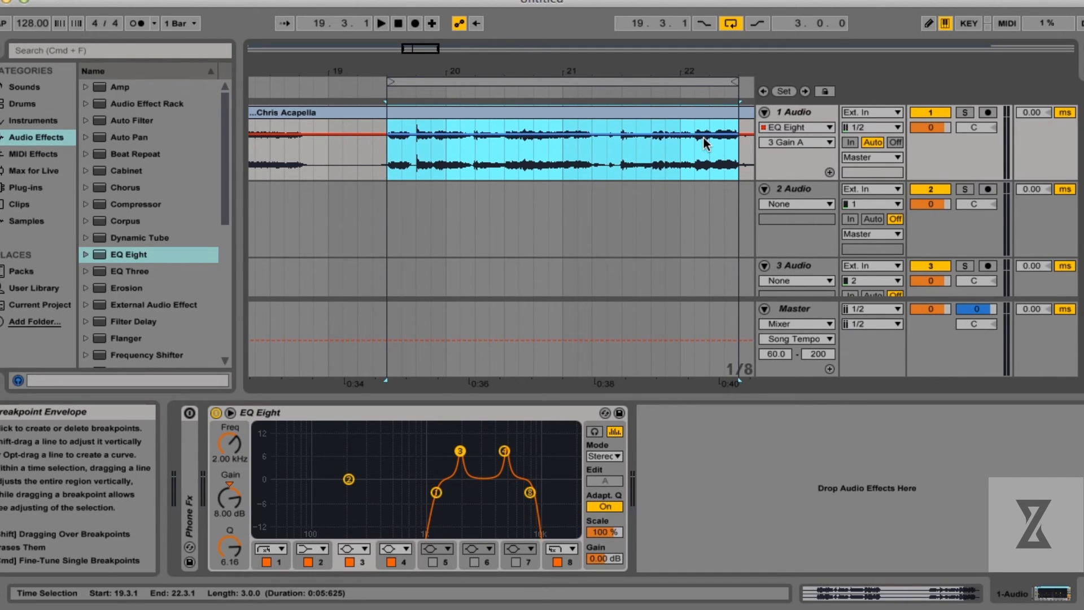
pyautogui.moveTo(704, 138); pyautogui.dragTo(702, 154)
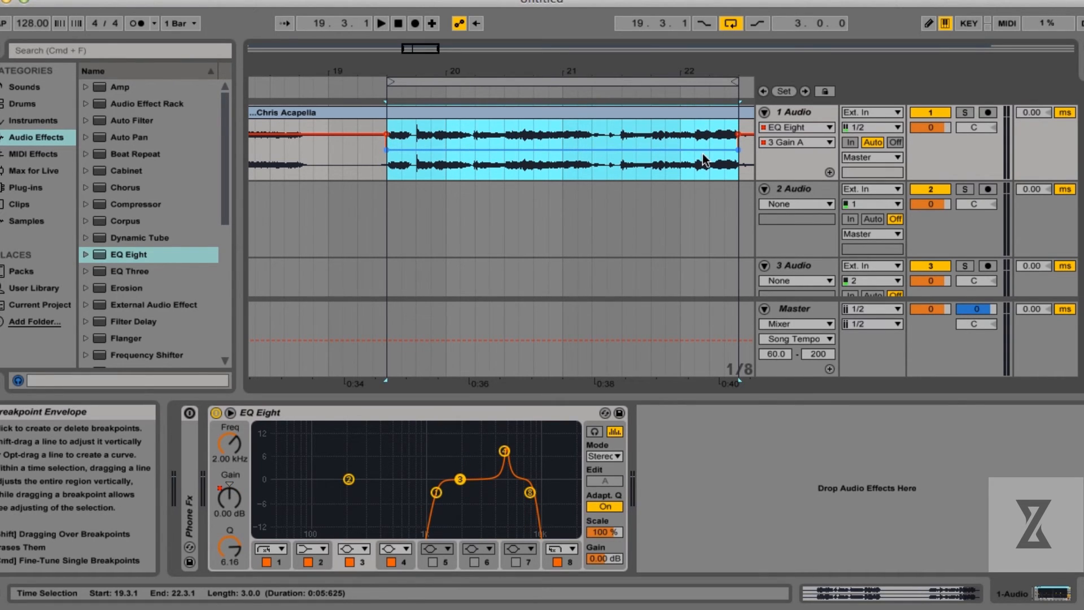
pyautogui.click(388, 149)
pyautogui.click(388, 119)
pyautogui.press('space')
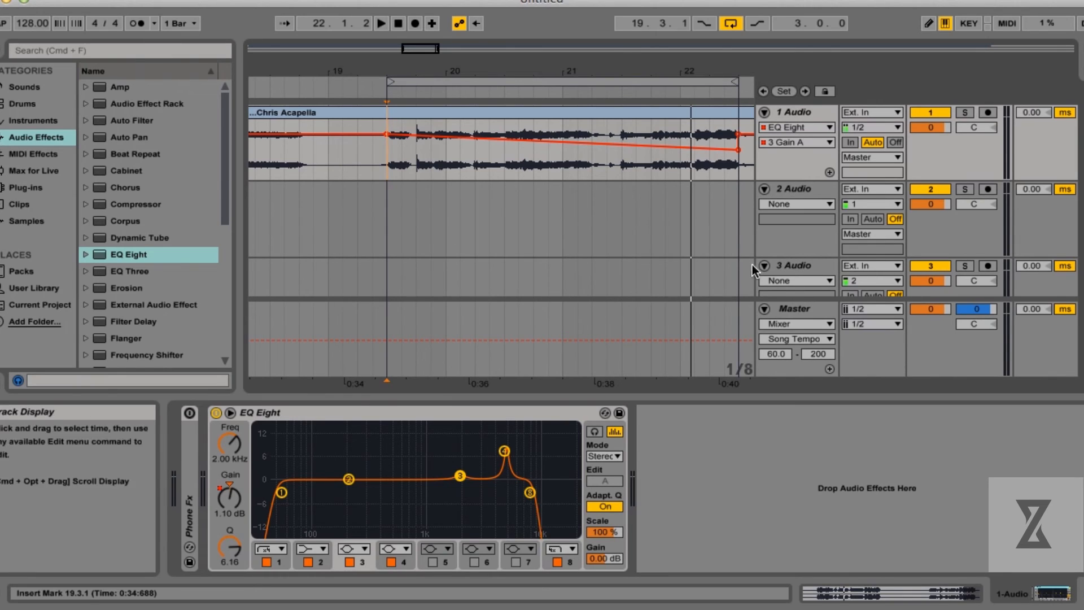
# - Fold the Master track in the arrangement
pyautogui.click(765, 310)
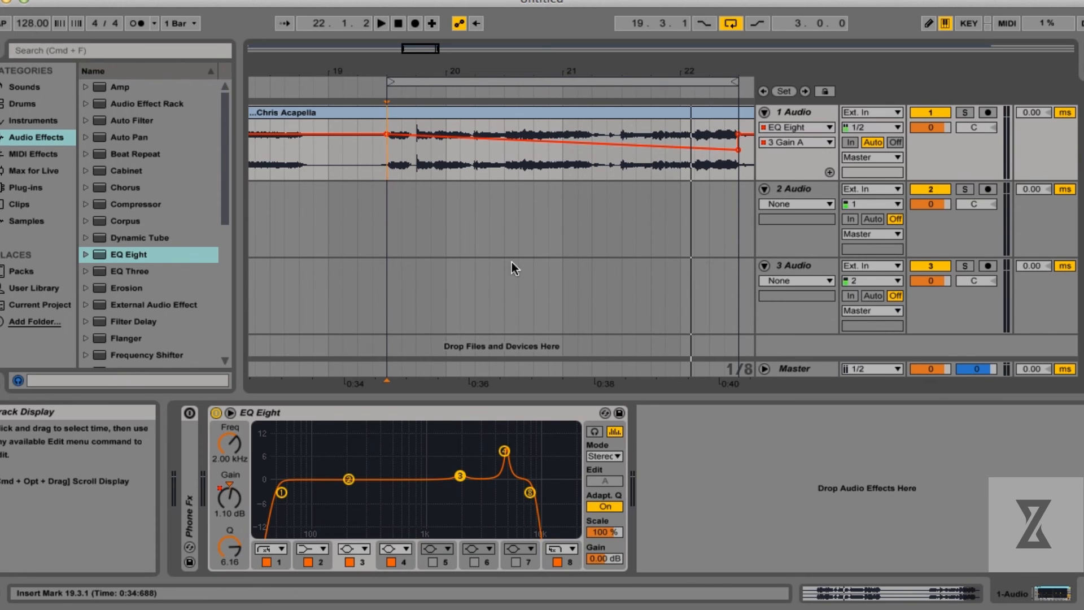
pyautogui.click(392, 236)
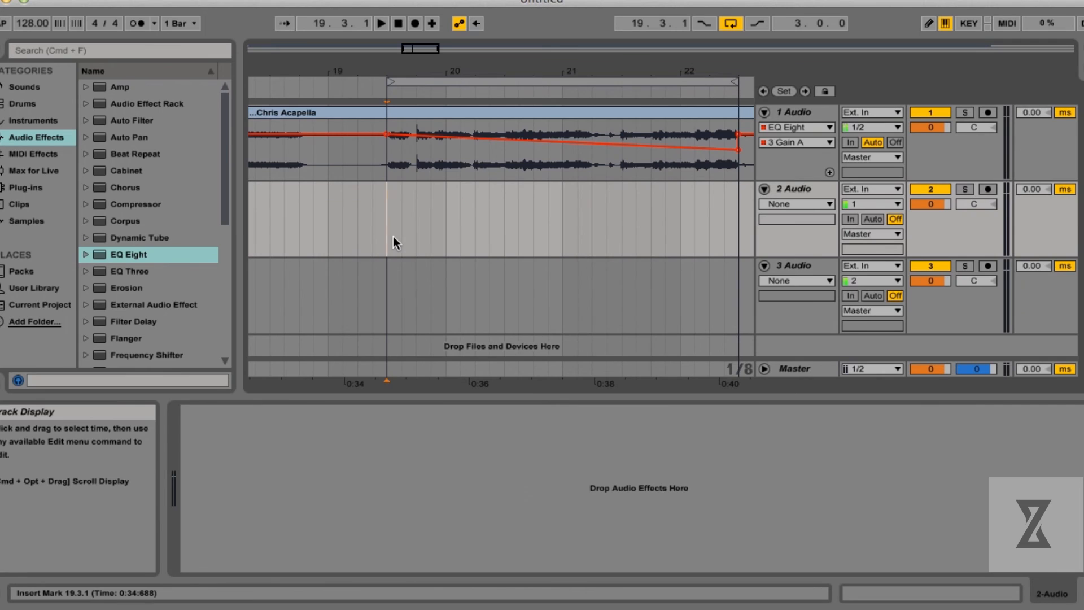
pyautogui.click(510, 110)
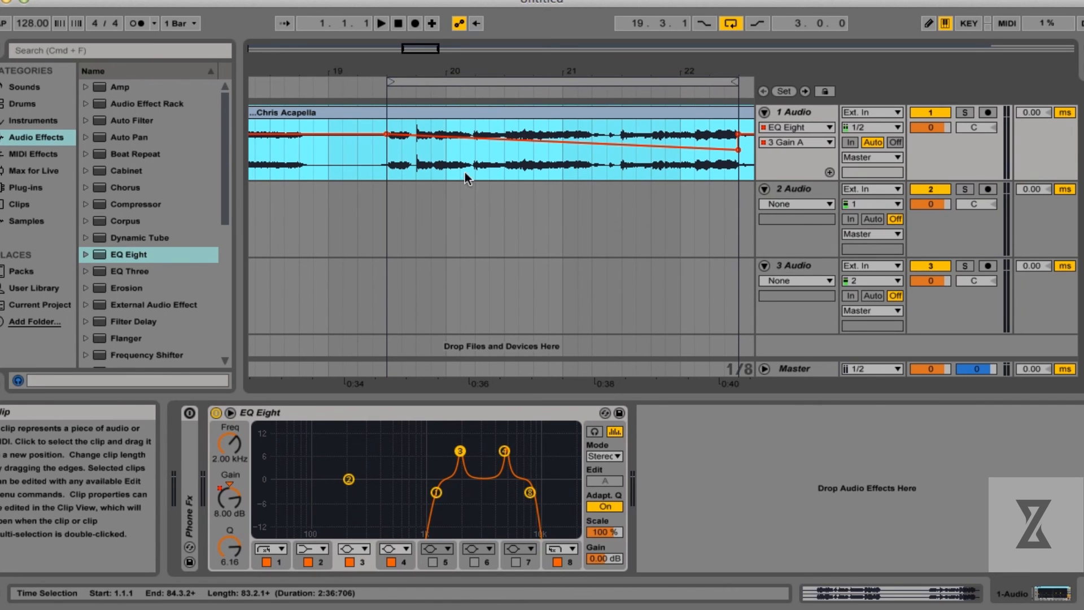
pyautogui.moveTo(388, 213); pyautogui.dragTo(744, 206)
pyautogui.click(663, 217)
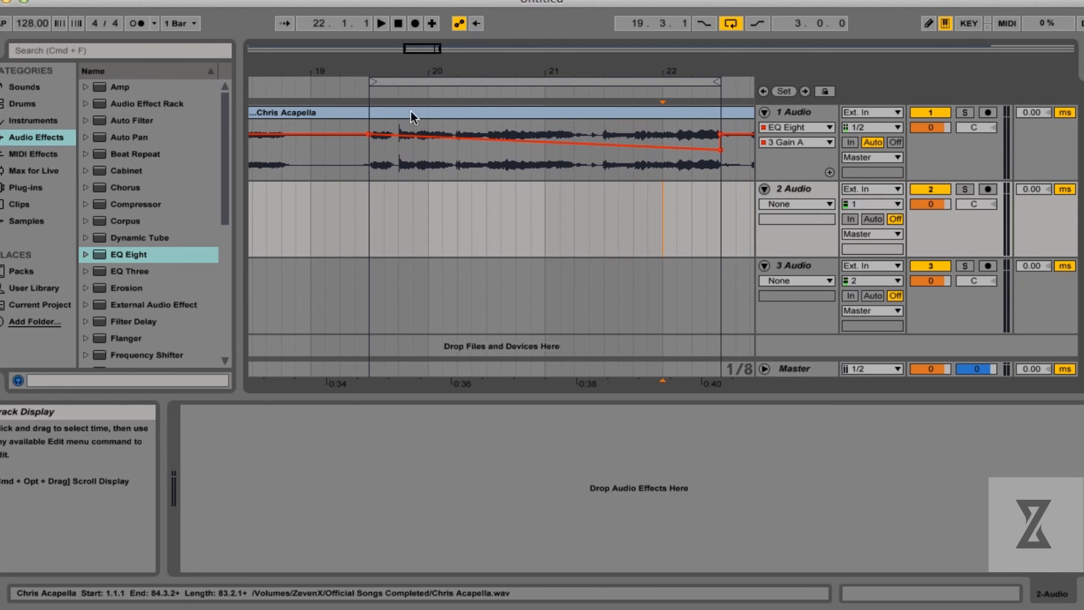
pyautogui.click(441, 107)
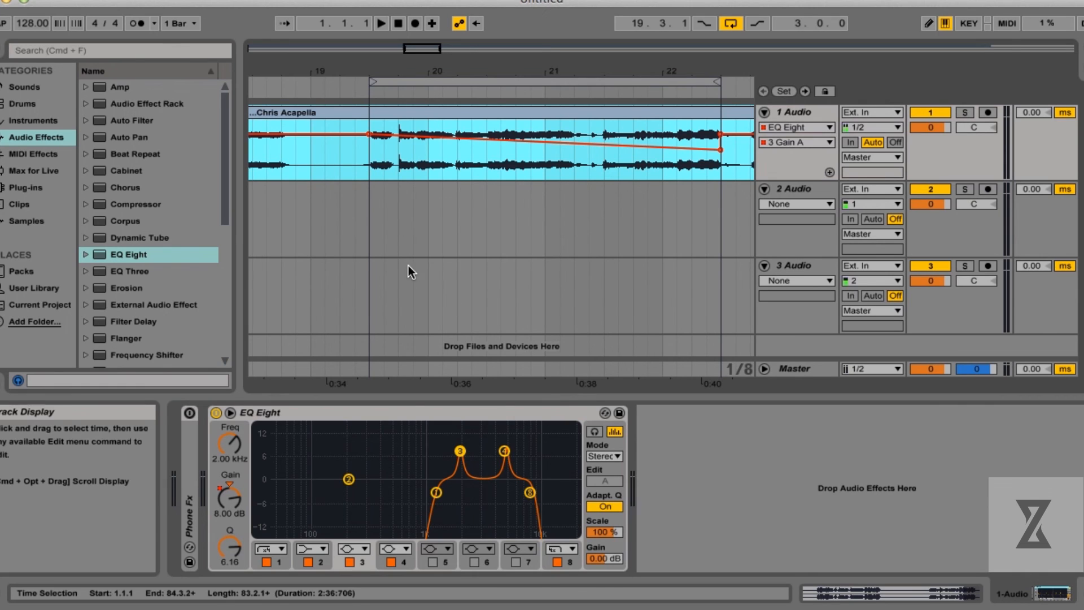
pyautogui.click(365, 248)
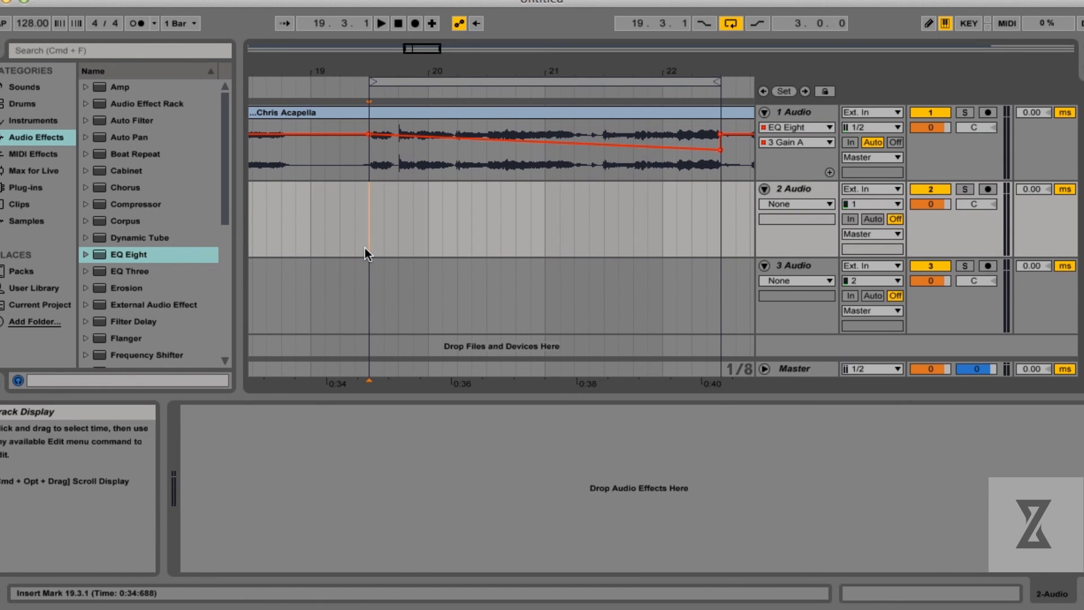